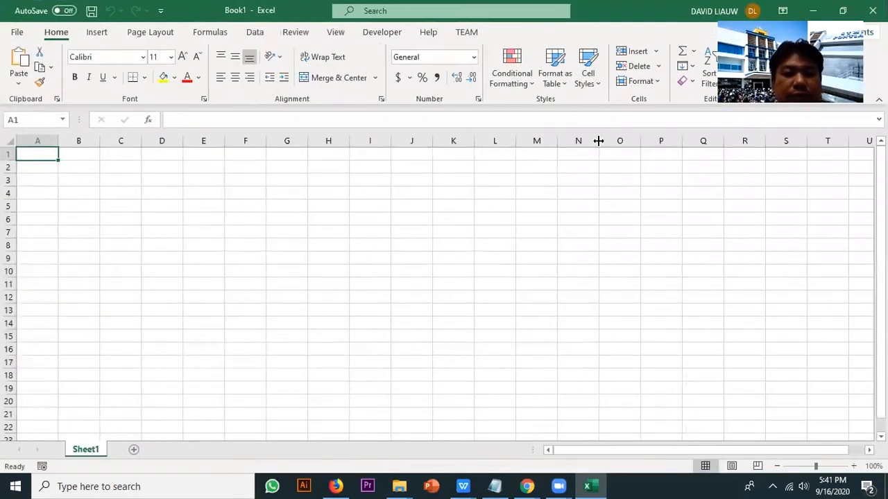
Paste the copied pentagon graph picture and place it over columns I to N of the sheet.
key("ctrl+v")
left_click_drag(498, 306, 495, 312)
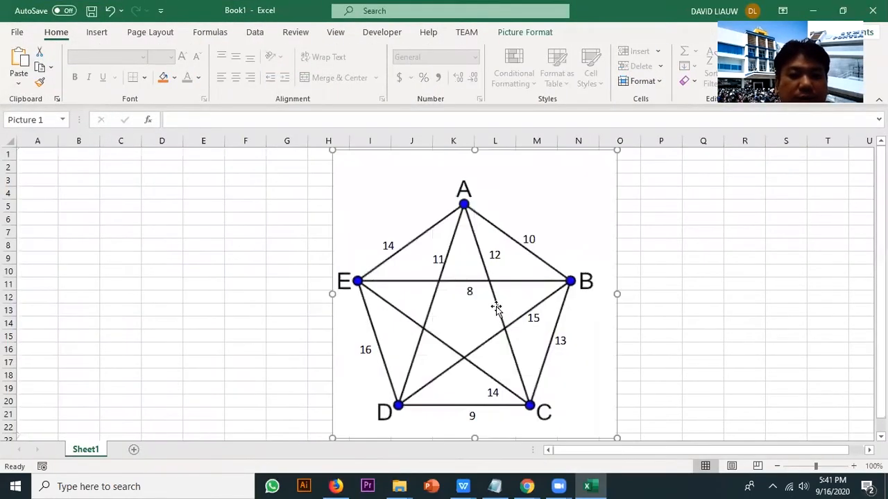
Enter row labels A and B in A2 and A3, and fill the pattern down to A6.
left_click(31, 164)
type("A")
key("Return")
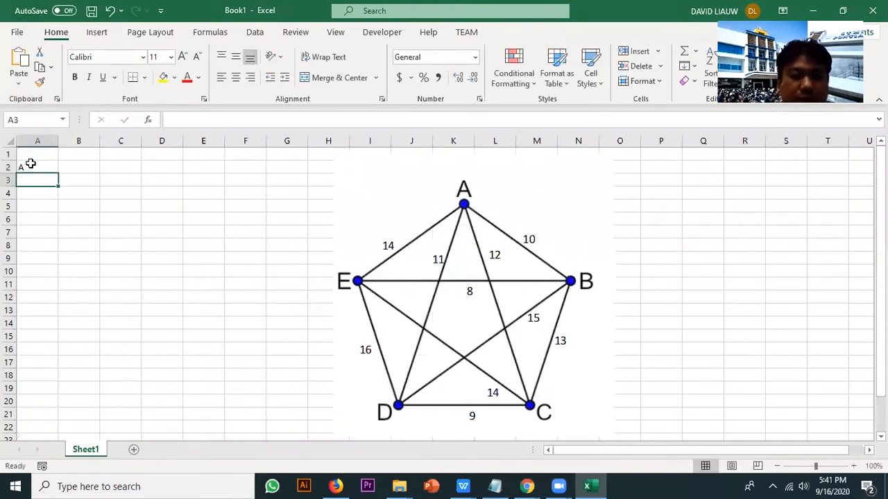
type("B")
key("Return")
left_click_drag(31, 165, 65, 230)
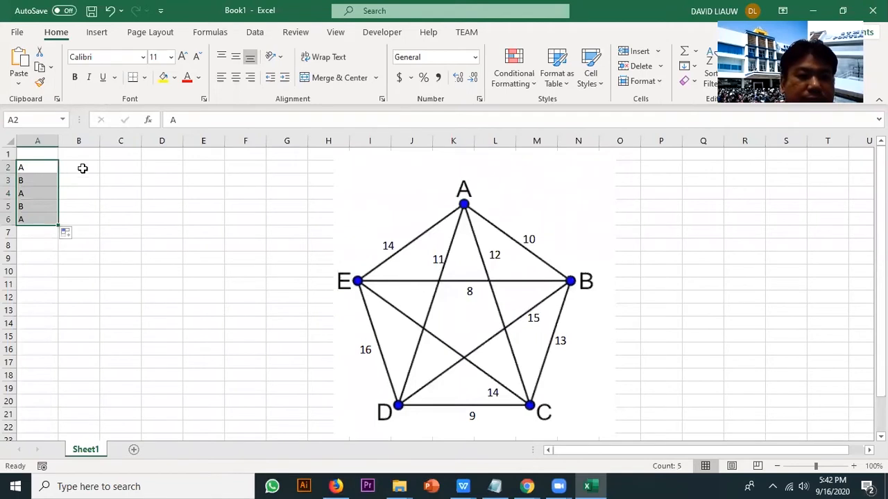
left_click(83, 159)
Replace the row labels in A4, A5 and A6 with C, D and E.
left_click(32, 193)
type("C")
key("Return")
type("D")
key("Return")
key("Return")
left_click(27, 219)
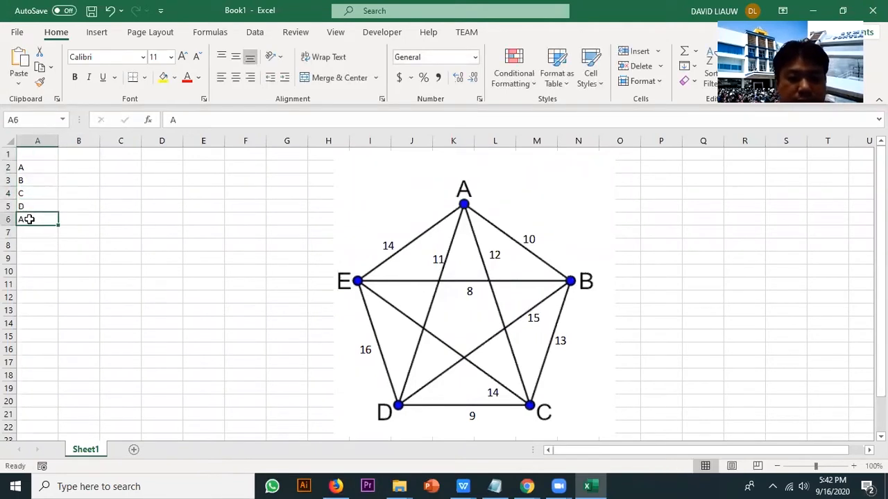
type("E")
Enter the array formula =TRANSPOSE(A2:A5) across B1:F1 for the column labels.
left_click(76, 156)
left_click(245, 149, "shift")
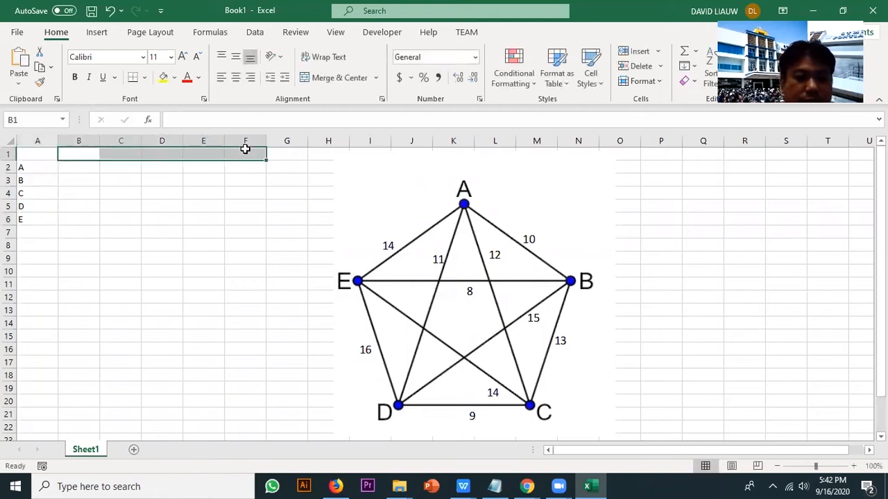
type("=tr")
key("Tab")
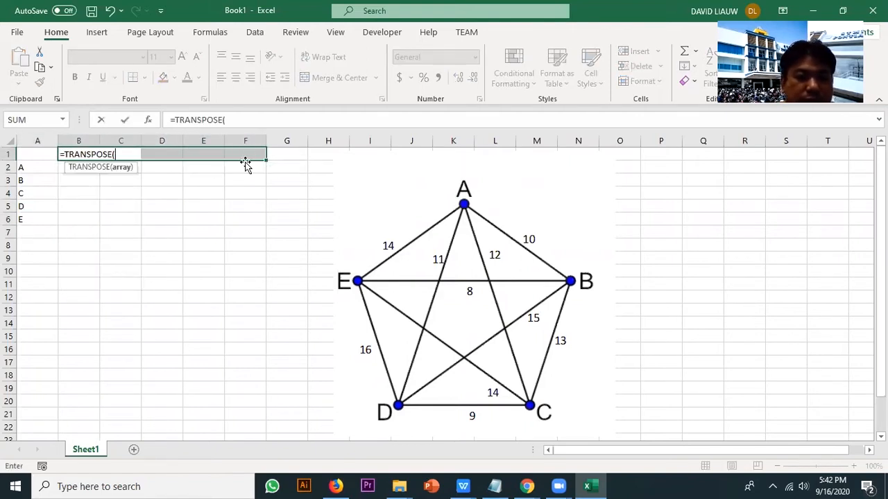
left_click_drag(47, 169, 47, 208)
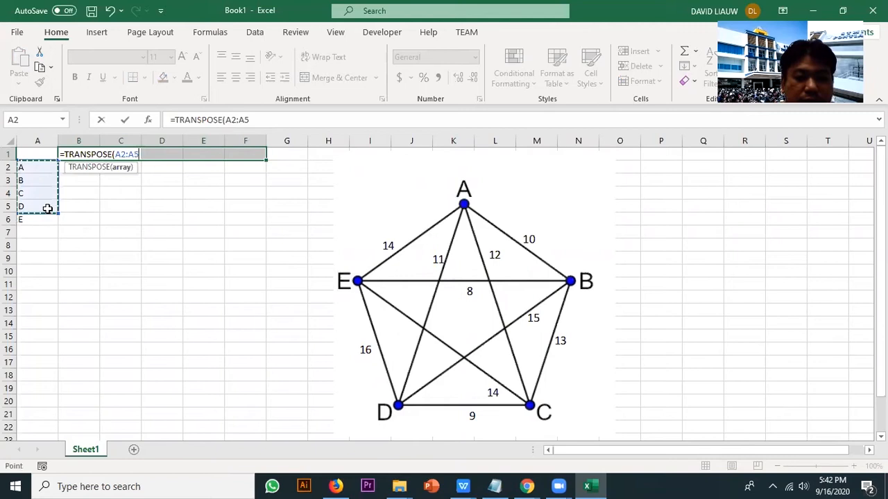
type(")")
key("ctrl+shift+Return")
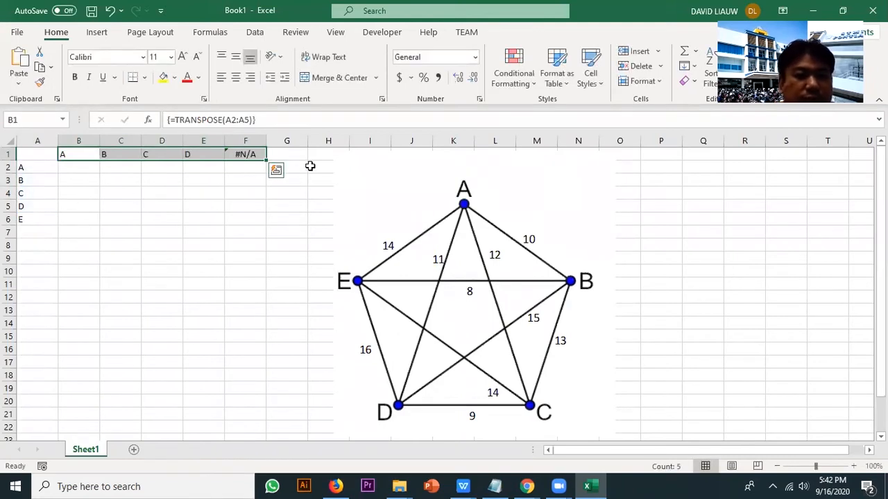
Try to overwrite cell F1 of the transposed header row with E.
left_click(257, 155)
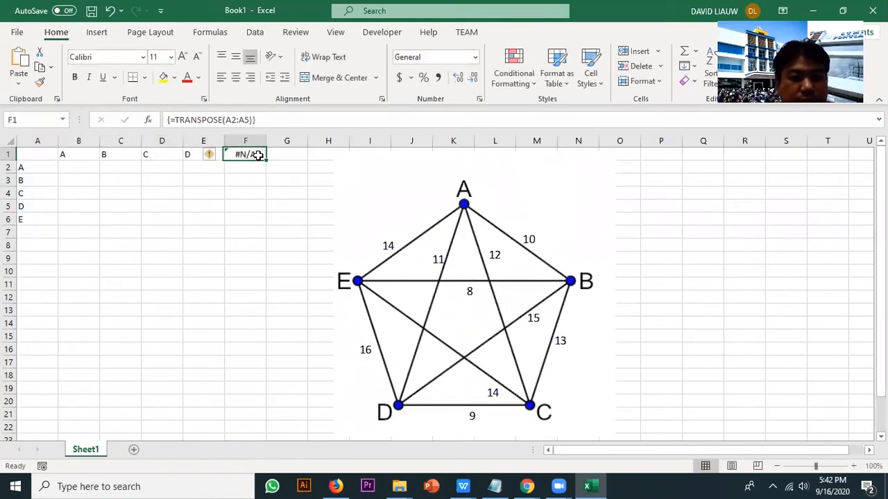
type("E")
key("Return")
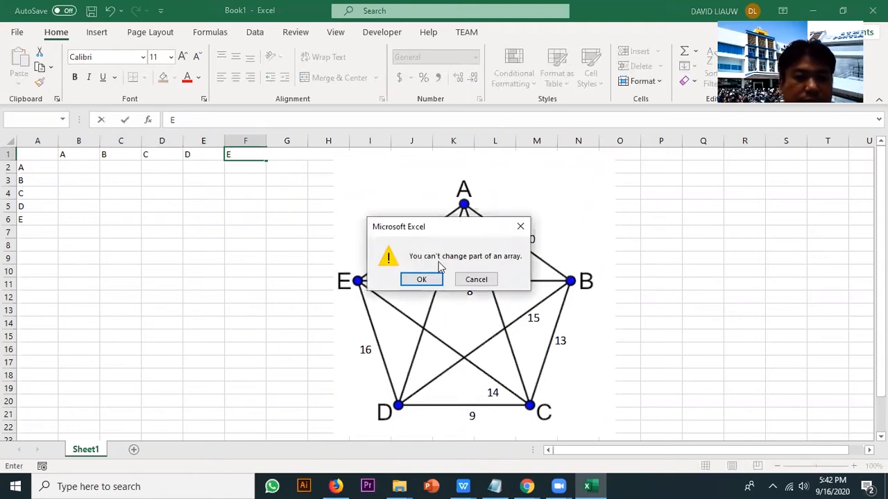
left_click(437, 281)
left_click(264, 283)
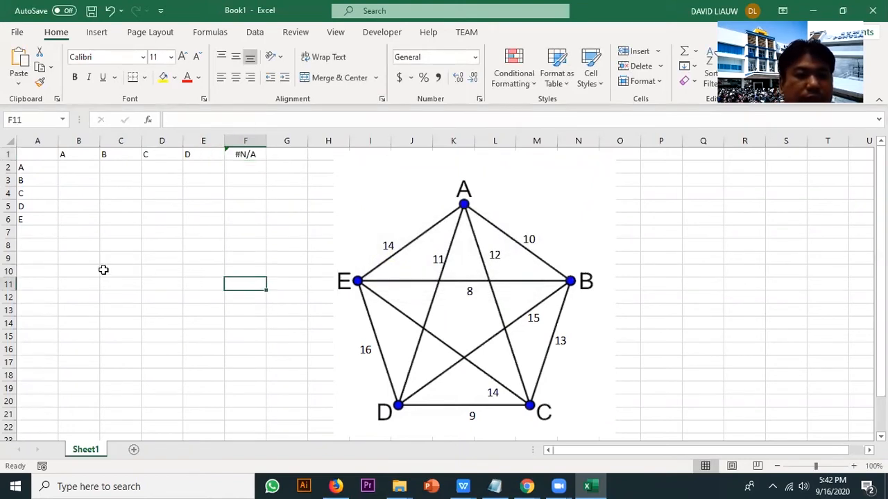
left_click(43, 214)
Re-enter the header row B1:F1 as the array formula =TRANSPOSE(A2:A6).
left_click_drag(84, 154, 233, 142)
type("=tr")
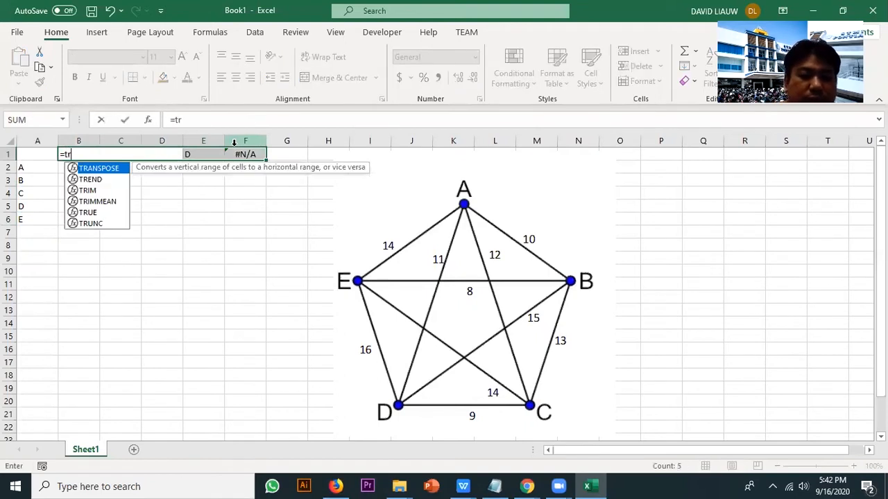
key("Tab")
left_click_drag(33, 171, 30, 220)
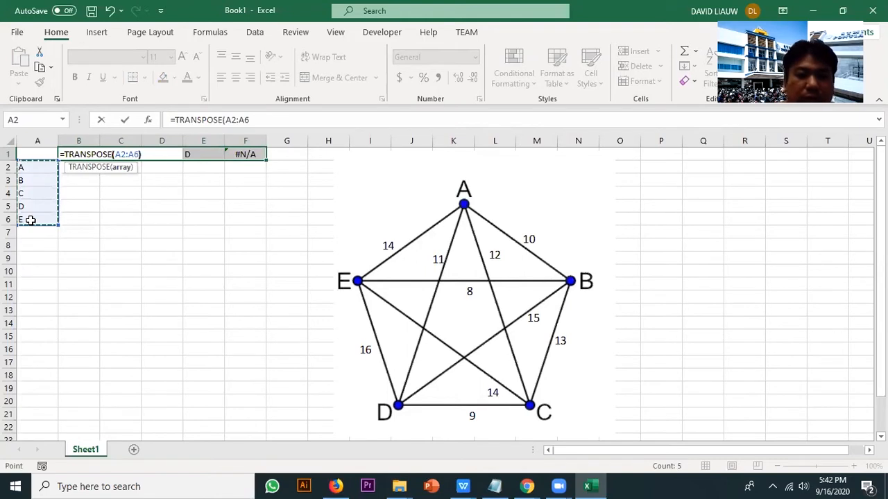
key("ctrl+shift+Return")
Centre the contents of all cells in the sheet.
left_click(236, 77)
left_click(9, 142)
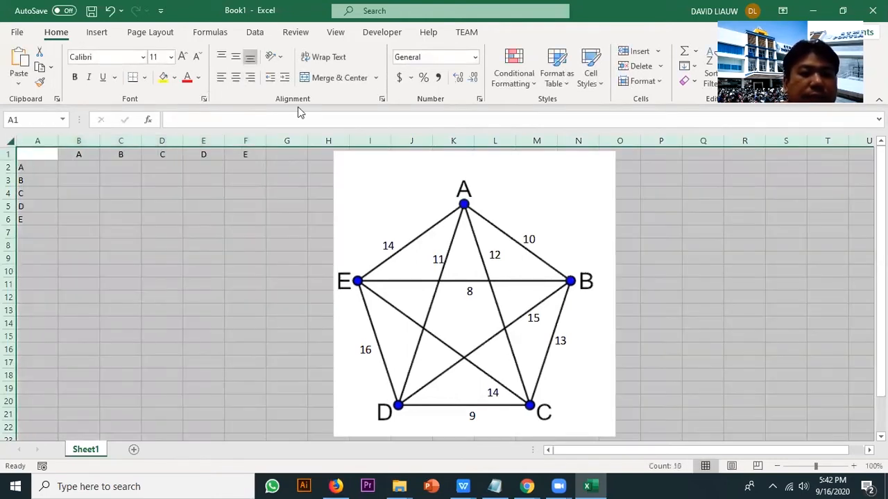
left_click(236, 77)
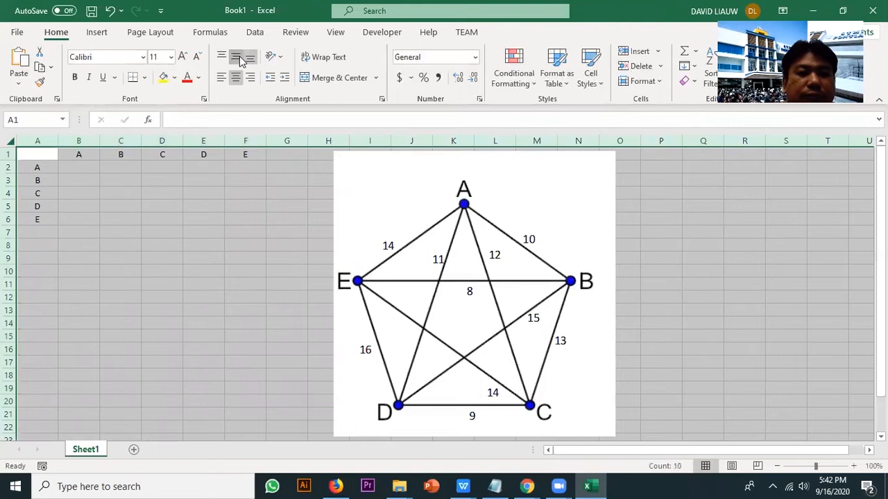
Enlarge the font of the whole sheet to size 24.
left_click(183, 57)
left_click(184, 56)
left_click(184, 57)
left_click(183, 57)
left_click(184, 57)
left_click(184, 57)
left_click(184, 57)
left_click(197, 232)
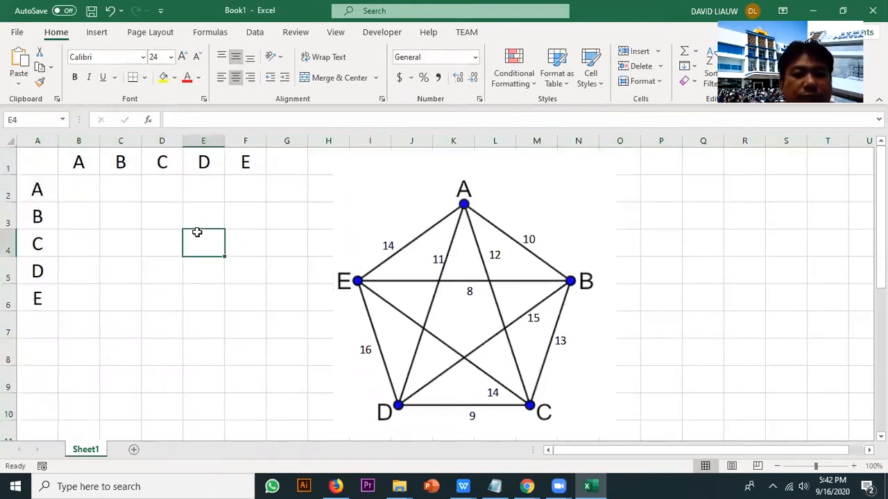
Enter the distances from A to B, C, D and E in C2:F2 as 10, 12, 11 and 14.
left_click(79, 188)
left_click(120, 195)
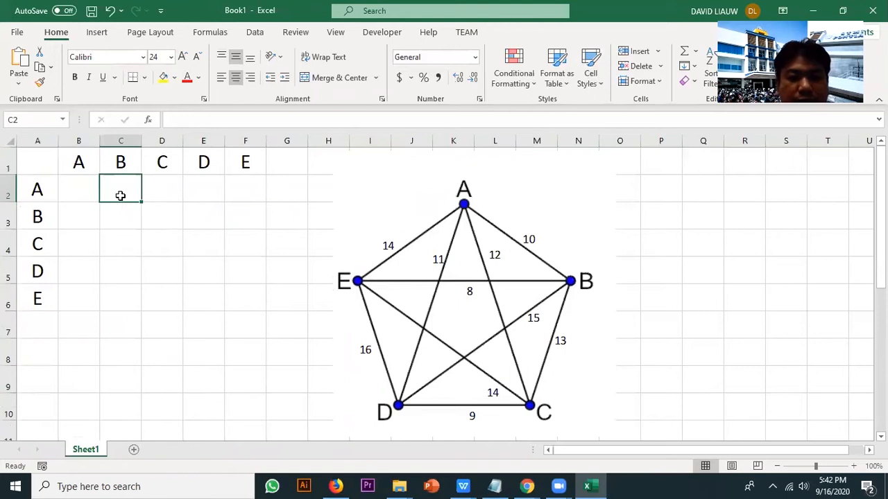
type("10")
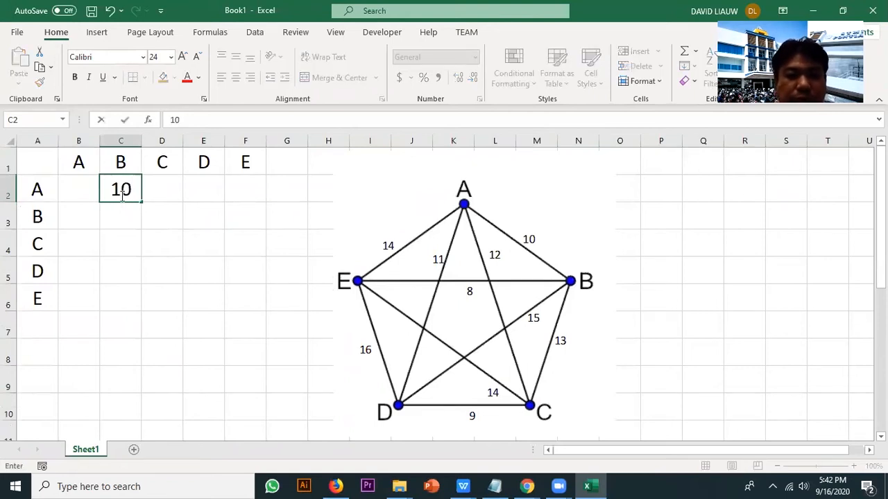
key("Tab")
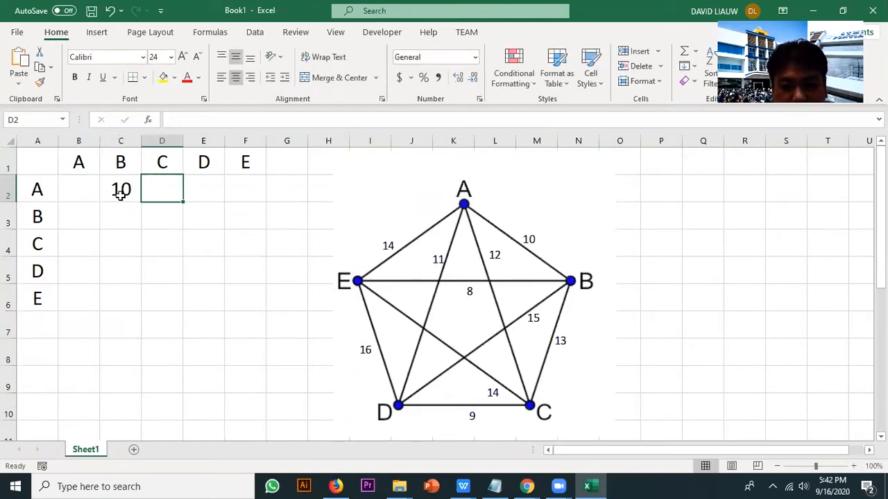
type("8")
key("BackSpace")
type("12")
key("Return")
key("Right")
key("Up")
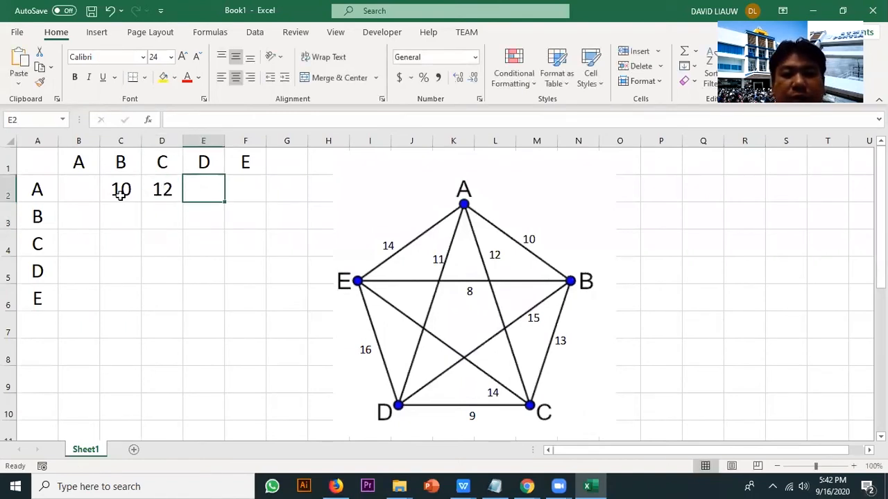
type("11")
key("Tab")
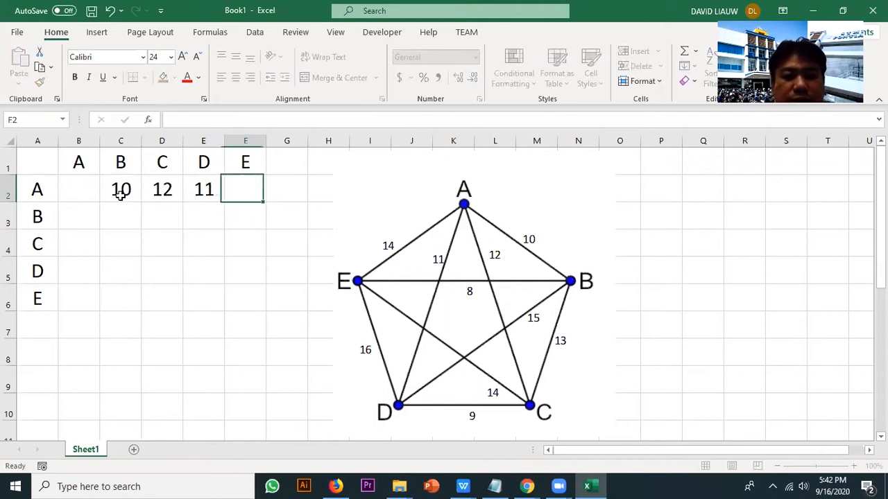
type("14")
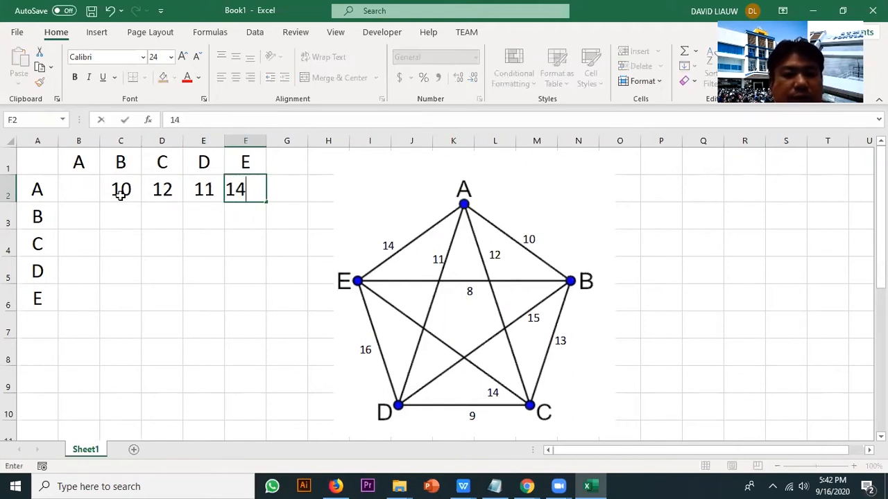
key("Down")
Enter the distances from B to C, D and E in D3:F3 as 13, 15 and 8.
key("Left")
key("Left")
key("Left")
key("Right")
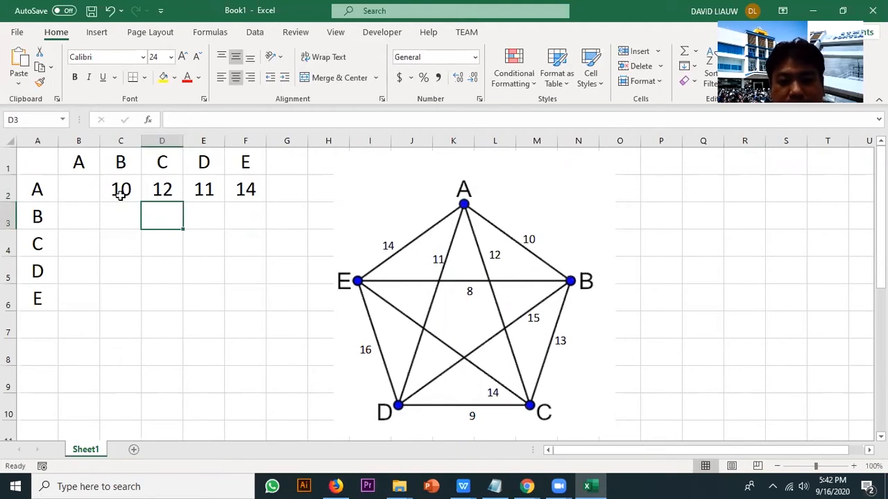
type("13")
key("Tab")
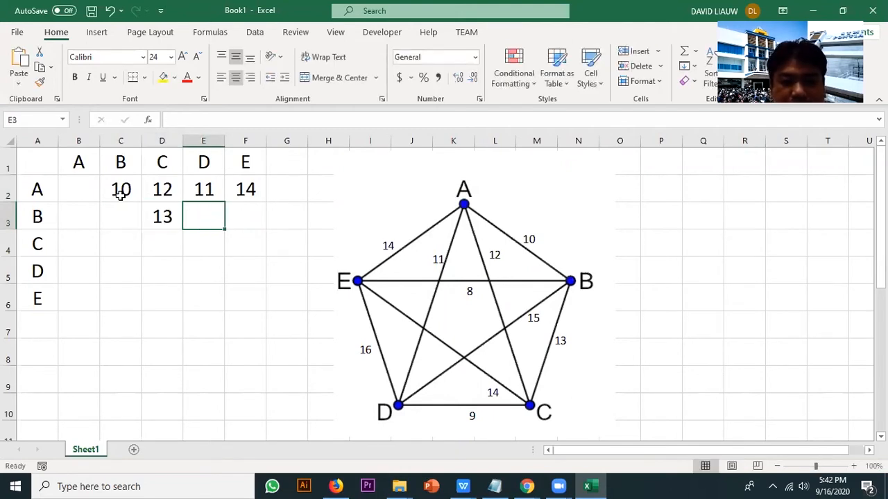
type("15")
key("Tab")
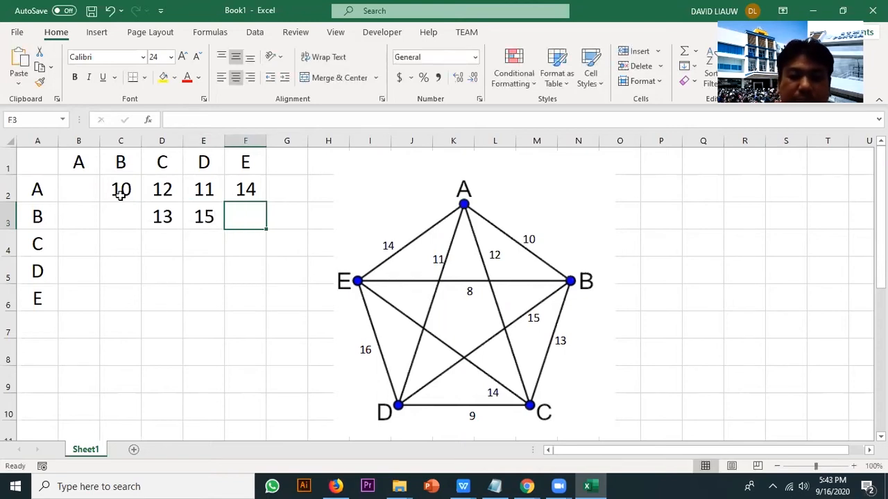
type("8")
key("Return")
Enter the distances from C to D and E in E4:F4 as 9 and 14.
key("Left")
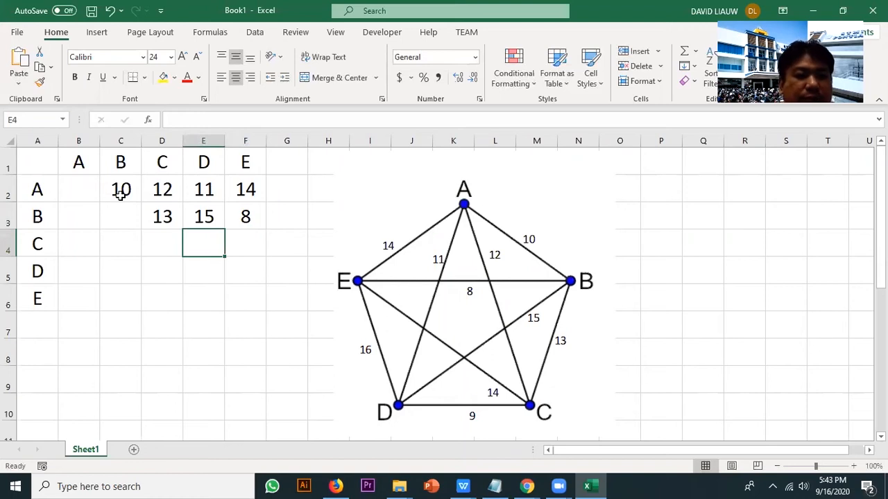
key("Left")
key("Right")
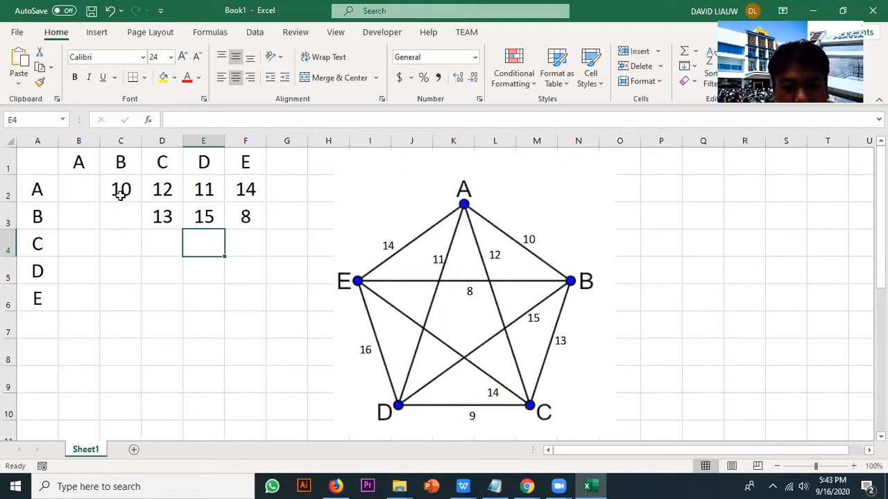
type("9")
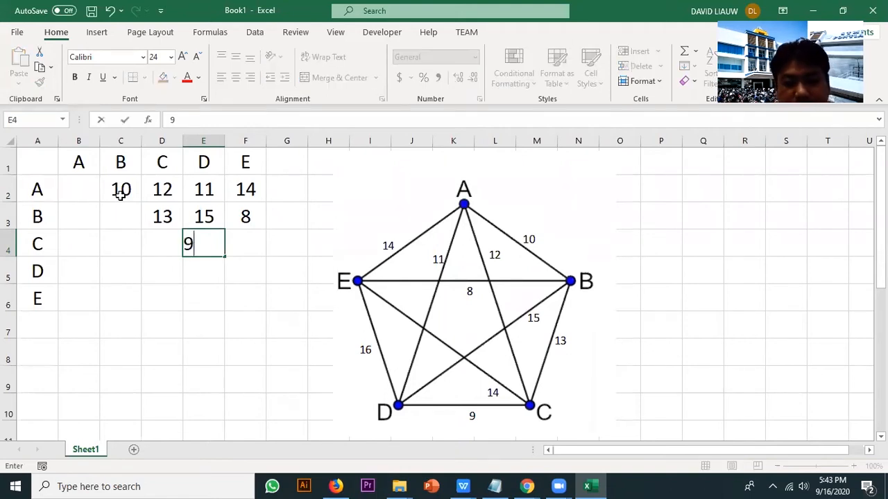
key("Right")
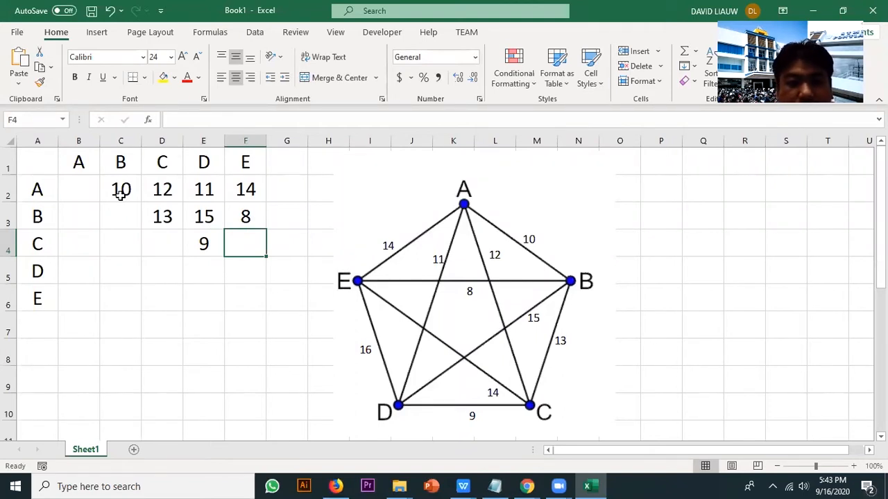
type("14")
key("Return")
Enter the distance from D to E in F5 as 16.
key("Left")
key("Right")
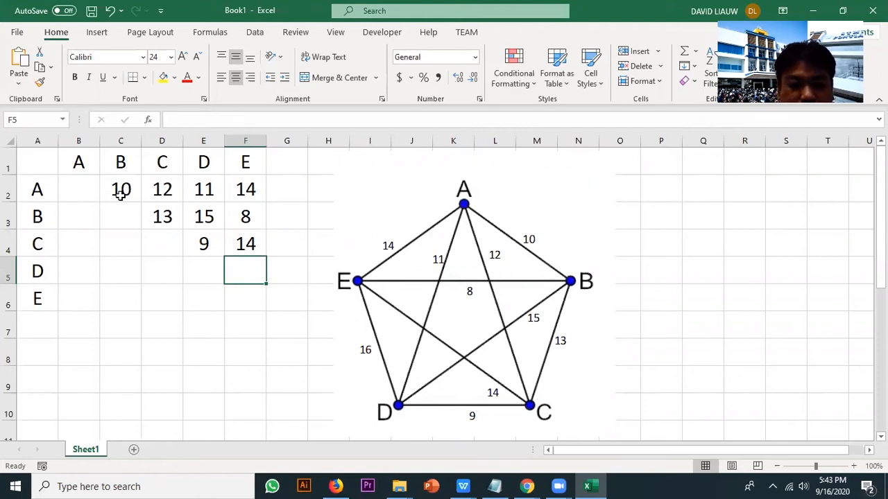
type("16")
key("Return")
Put a dash in the first two diagonal cells of the matrix, B2 and C3.
key("Left")
key("Up")
key("Up")
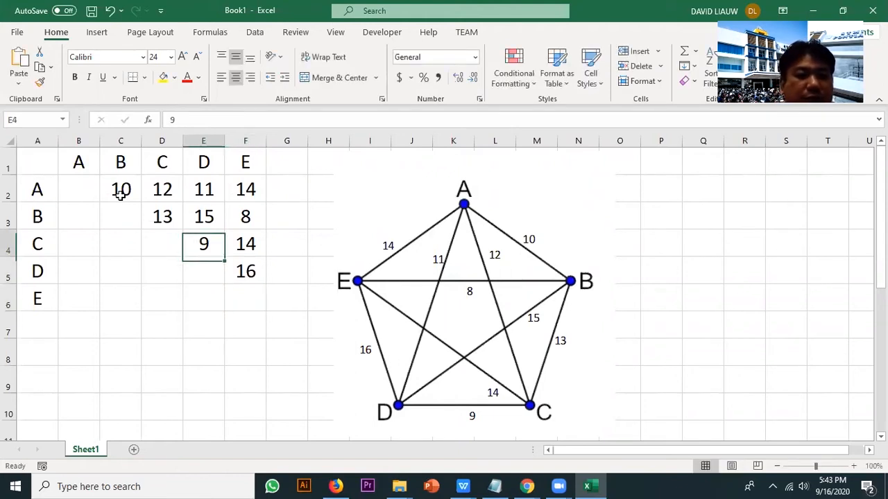
key("Left")
key("Left")
key("Left")
key("Up")
key("Up")
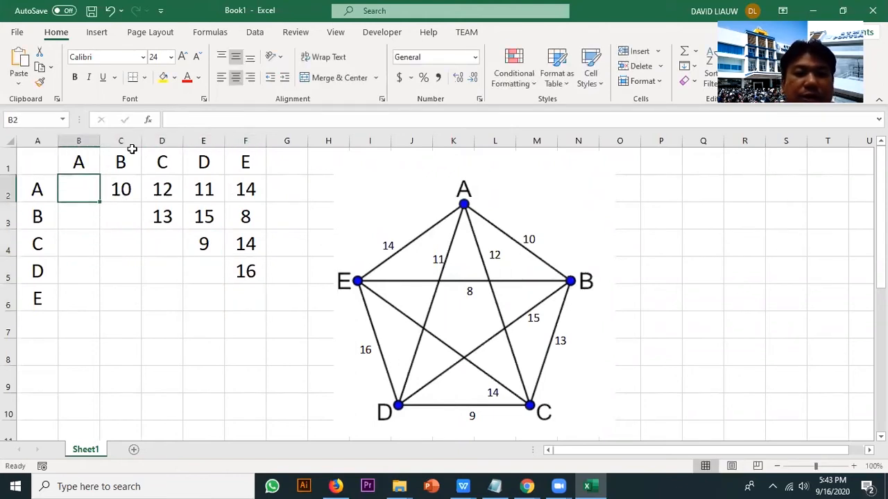
type("-")
key("Return")
key("Right")
type("-")
key("Return")
Put a dash in the remaining diagonal cells D4, E5 and F6.
key("Right")
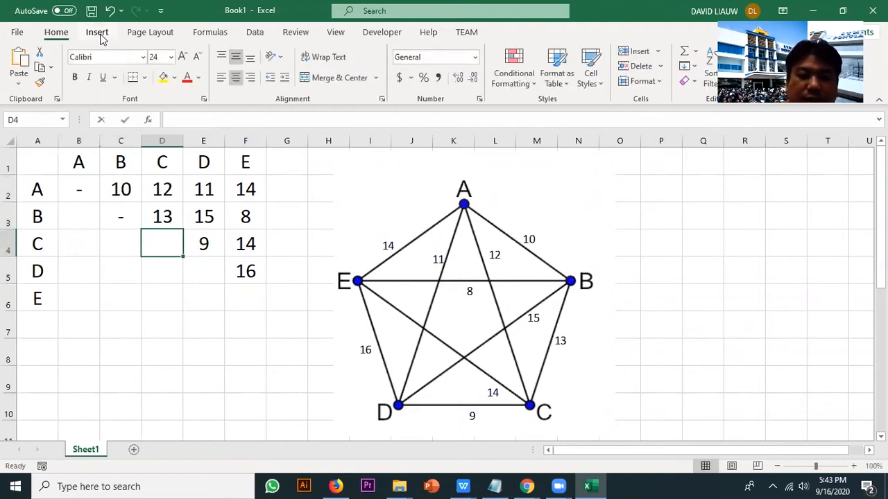
type("-")
key("Return")
key("Right")
type("-")
key("Return")
key("Right")
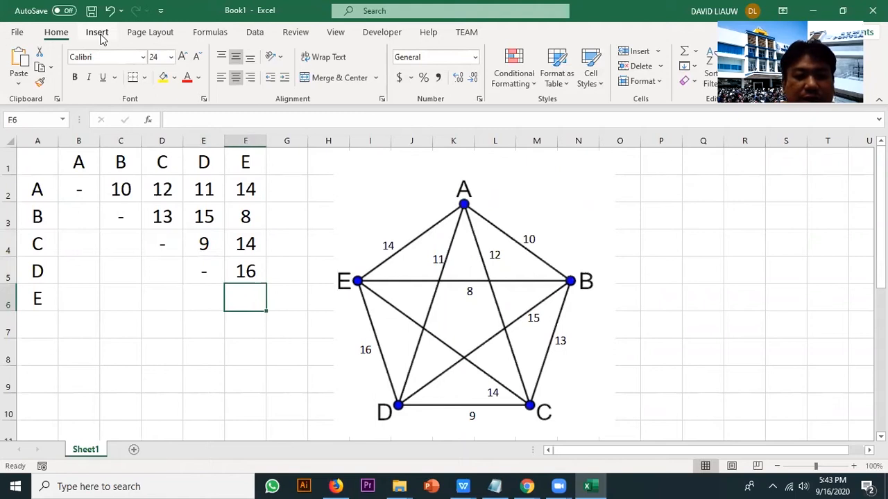
type("-")
key("Return")
Mirror the A–B distance below the diagonal by entering =C2 in cell B3.
key("Left")
key("Left")
key("Left")
key("Left")
key("Left")
key("Up")
key("Up")
key("Up")
key("Up")
key("Right")
type("=")
key("Right")
key("Up")
key("Return")
Mirror the A–C distance below the diagonal by entering =D2 in cell B4.
type("=")
key("Right")
key("Up")
key("Up")
key("Right")
key("Return")
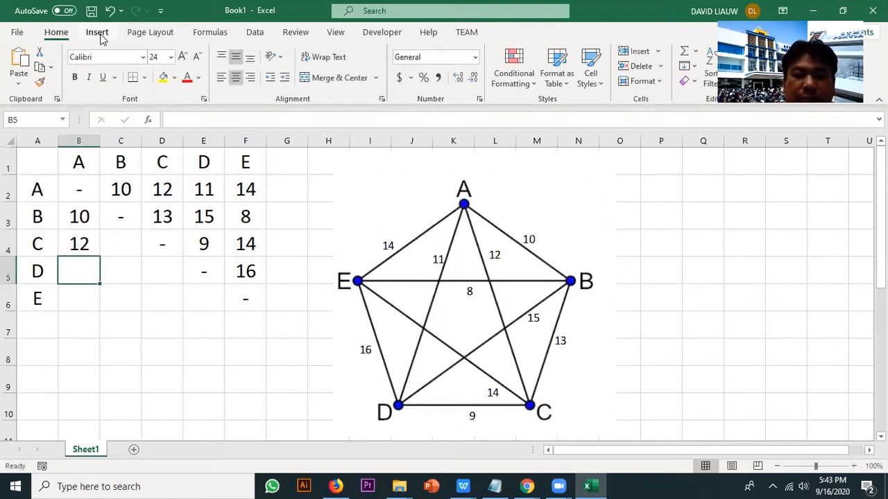
Mirror the A–D distance below the diagonal by entering =E2 in cell B5.
type("=")
key("Right")
key("Right")
key("Right")
key("Up")
key("Up")
key("Return")
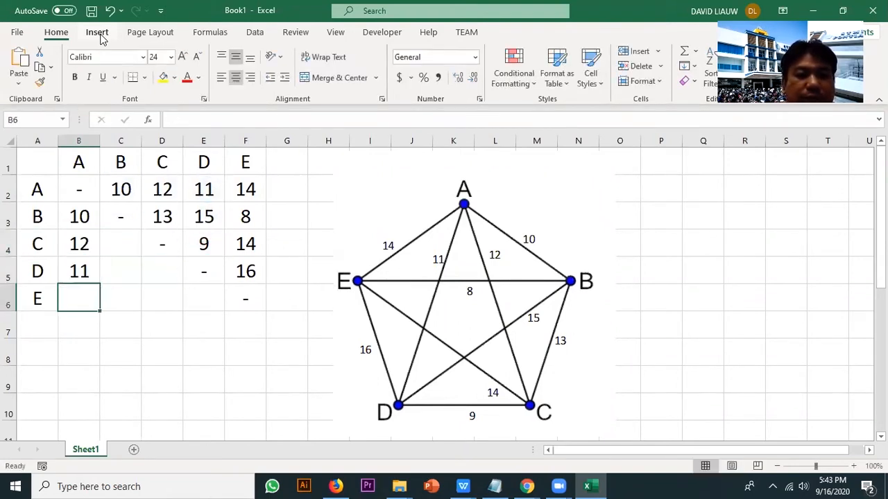
Mirror the A–E distance below the diagonal by entering =F2 in cell B6.
type("=")
key("Right")
key("Right")
key("Right")
key("Right")
key("Up")
key("Up")
key("Up")
key("Up")
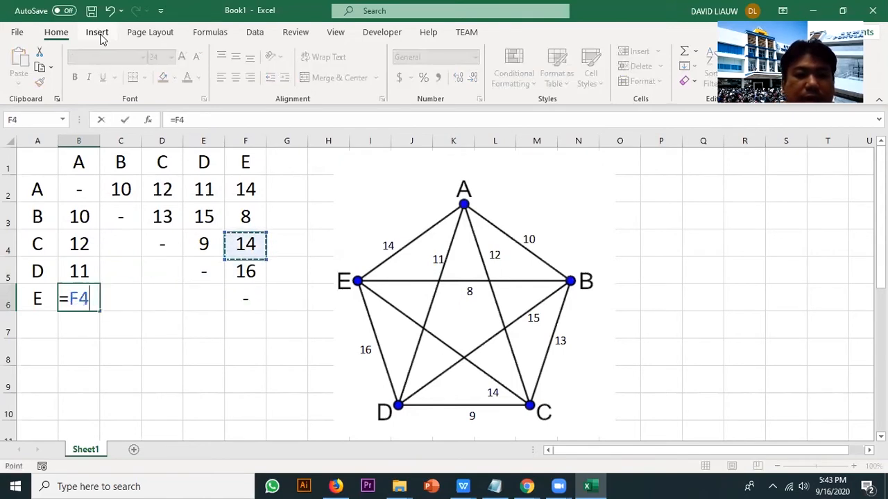
key("Return")
Mirror the B–C distance below the diagonal by entering =D3 in cell C4.
key("Right")
key("Up")
key("Up")
key("Up")
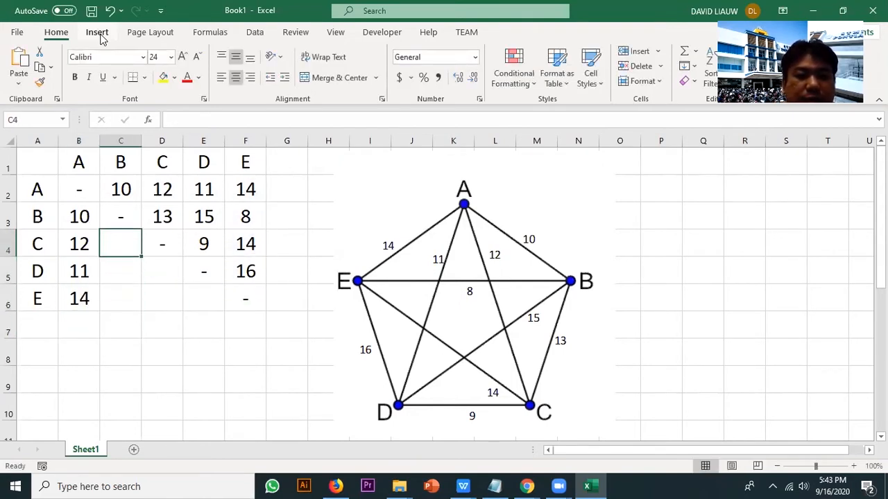
type("=")
key("Right")
key("Up")
key("Return")
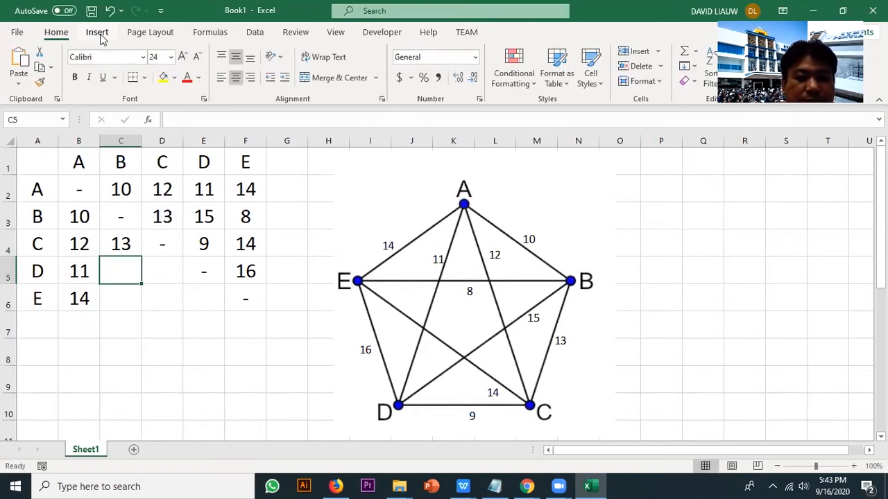
Mirror the B–D distance below the diagonal by entering =E3 in cell C5.
type("=")
key("Right")
key("Right")
key("Up")
key("Up")
key("Return")
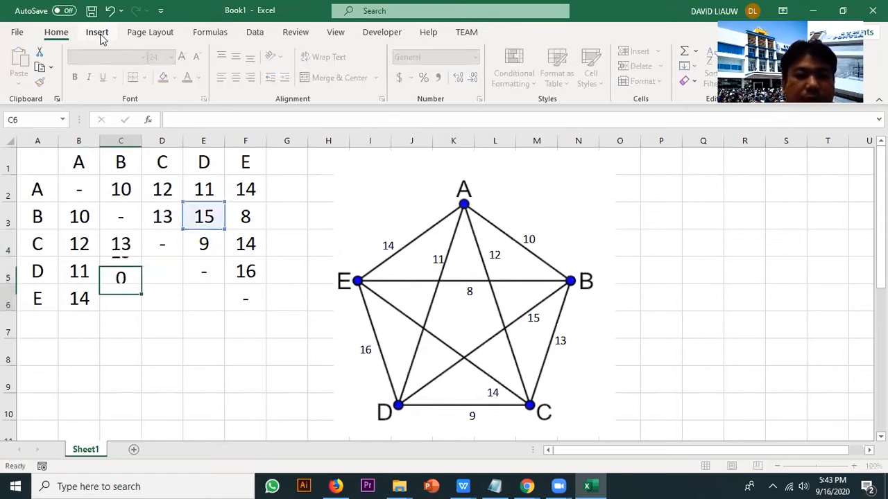
Mirror the B–E distance below the diagonal by entering =F3 in cell C6.
type("=")
key("Right")
key("Right")
key("Right")
key("Up")
key("Up")
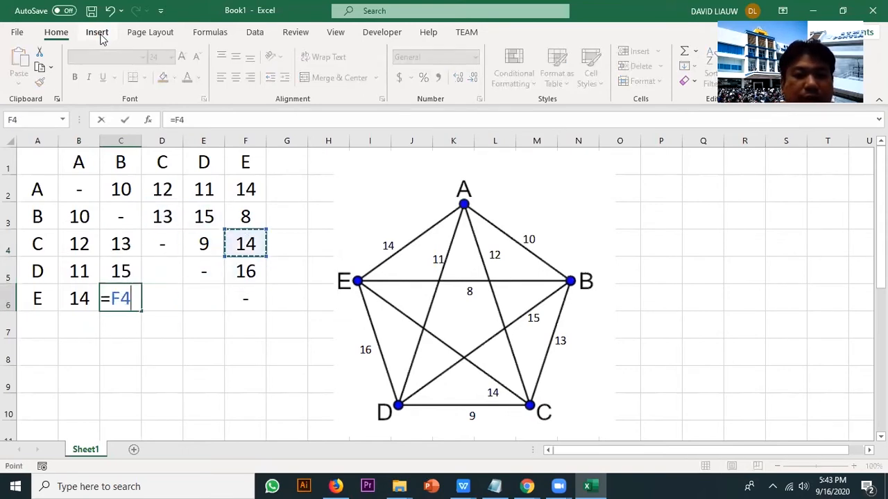
key("Up")
key("Return")
Mirror the C–D distance below the diagonal by entering =E4 in cell D5.
key("Right")
key("Up")
key("Up")
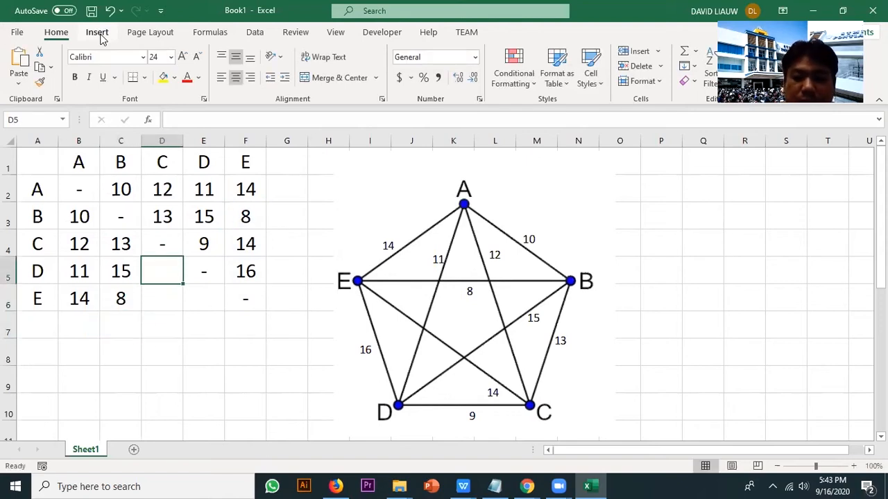
type("=")
key("Right")
key("Up")
key("Return")
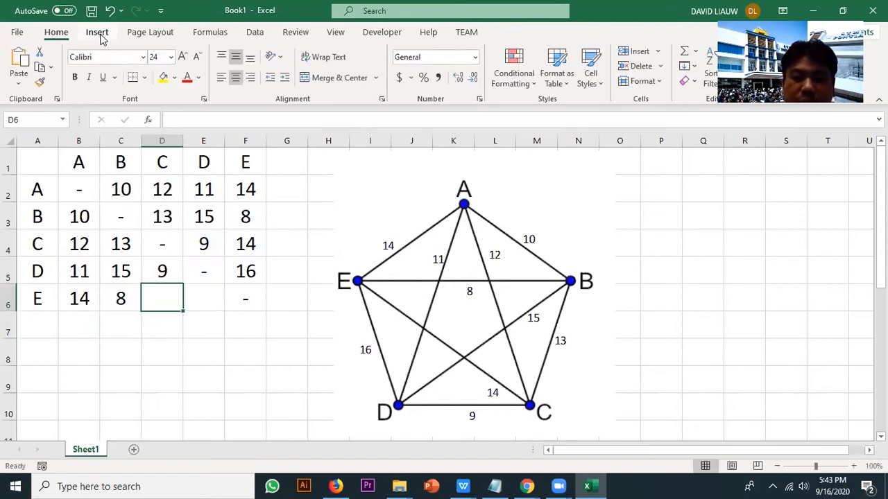
Mirror the C–E distance below the diagonal by entering =F4 in cell D6.
type("=")
key("Right")
key("Right")
key("Up")
key("Up")
key("Return")
Mirror the D–E distance below the diagonal by entering =F5 in cell E6.
key("Right")
key("Up")
type("=")
key("Right")
key("Up")
key("Return")
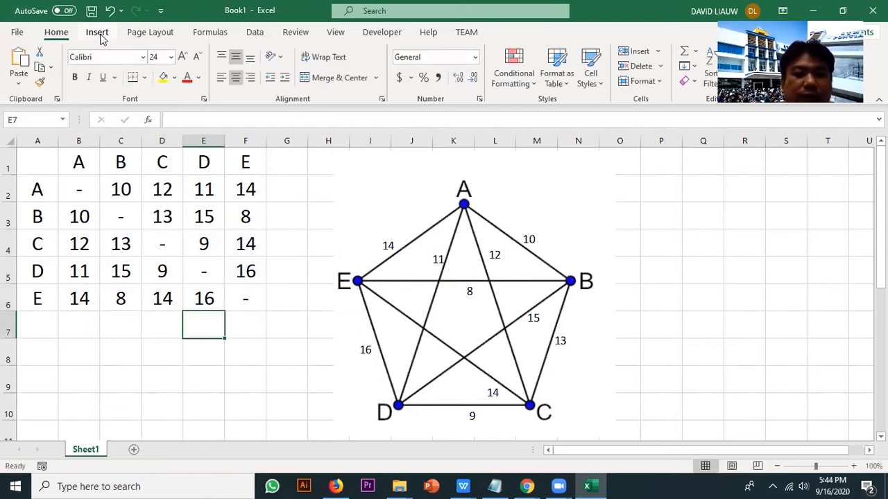
Move the graph picture farther from the matrix and shrink it to span about columns M to Q.
left_click_drag(482, 297, 666, 294)
left_click_drag(797, 434, 724, 298)
Apply All Borders to the distance matrix in A1:F6.
left_click_drag(41, 153, 247, 298)
left_click(144, 77)
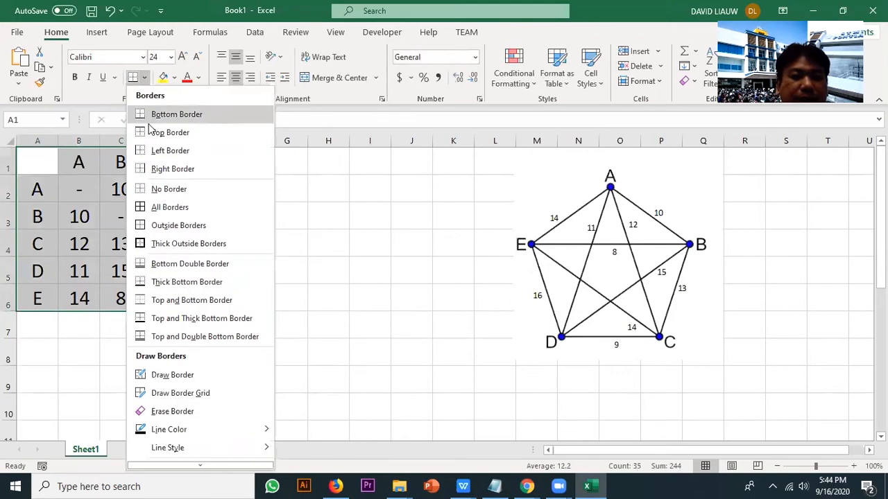
left_click(180, 208)
left_click(421, 264)
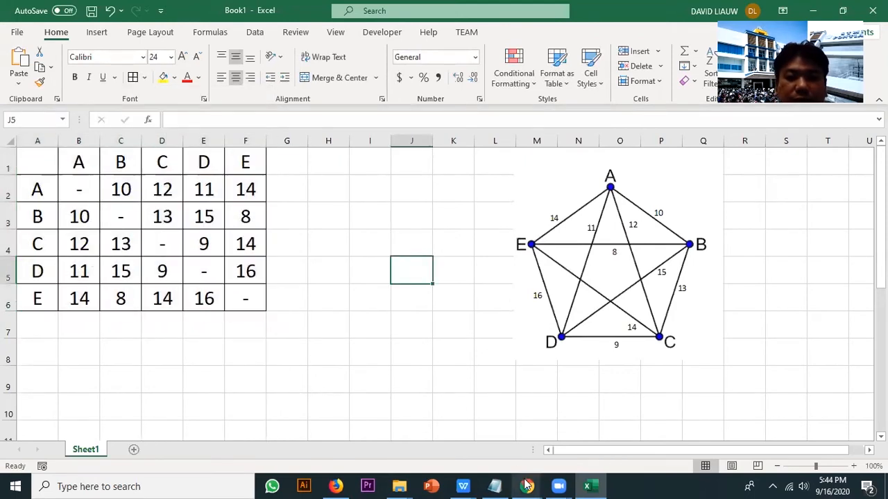
Switch to the Chapter03.pptx presentation in WPS Office, go to slide 62 and highlight "N = 3" in Step 1.
mouse_move(462, 486)
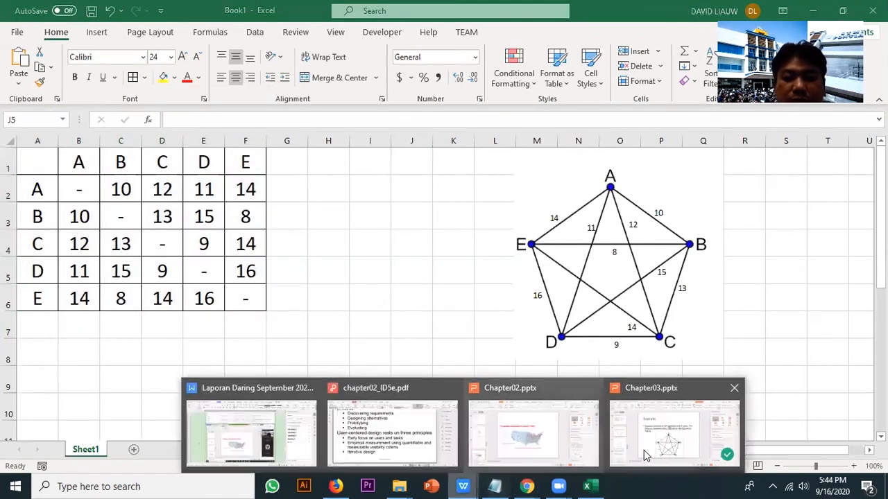
left_click(633, 447)
scroll(505, 344, "down", 1)
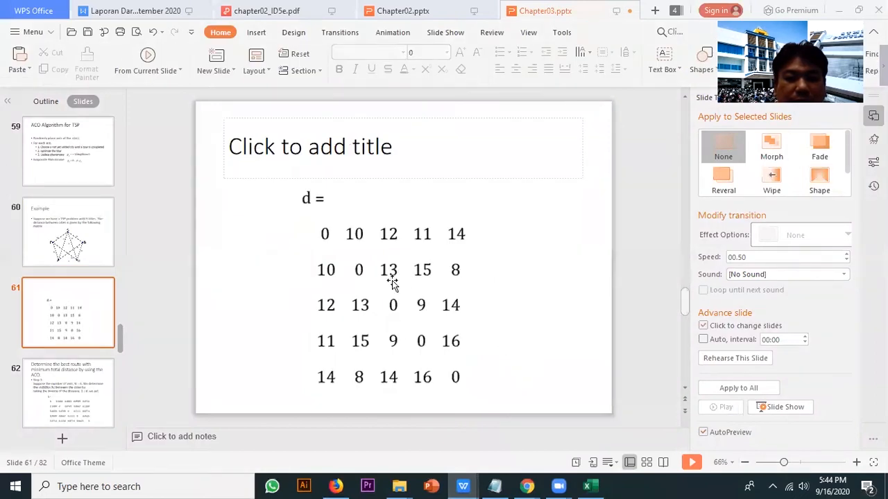
scroll(390, 306, "down", 1)
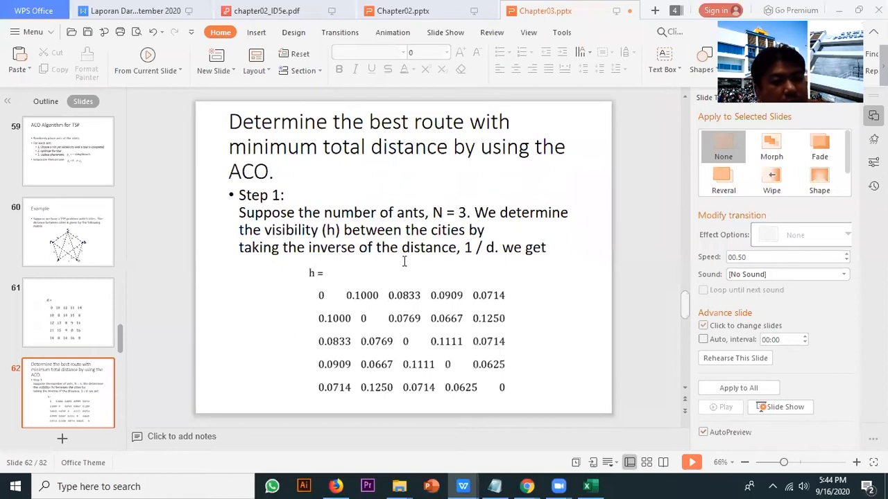
left_click(432, 211)
left_click_drag(432, 211, 466, 214)
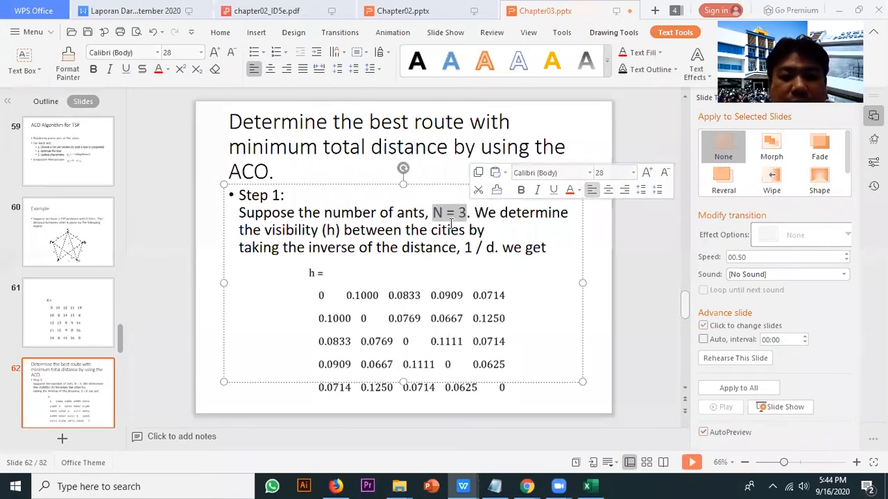
Copy the words "visibility (h)" from the Step 1 text on slide 62.
left_click(401, 230)
left_click_drag(264, 230, 340, 230)
key("ctrl+c")
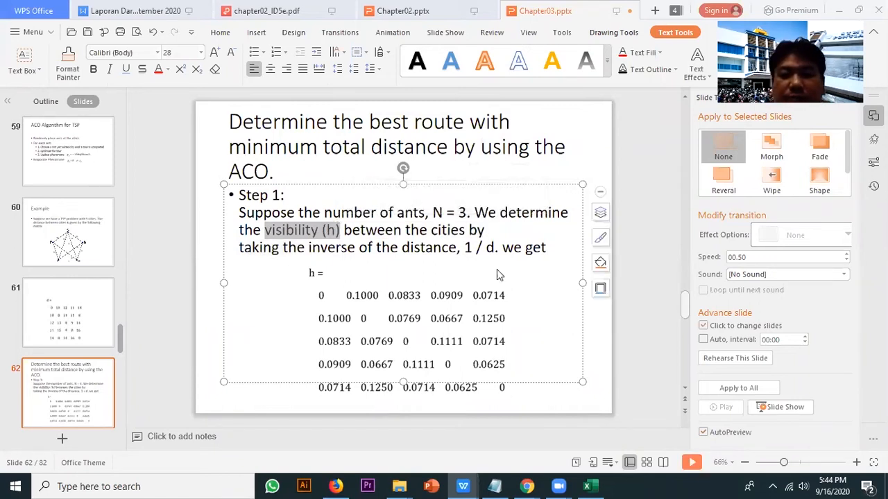
Switch to the Excel workbook, shift the graph picture aside and paste "visibility (h)" into H1, widening column H to fit.
key("alt+Tab")
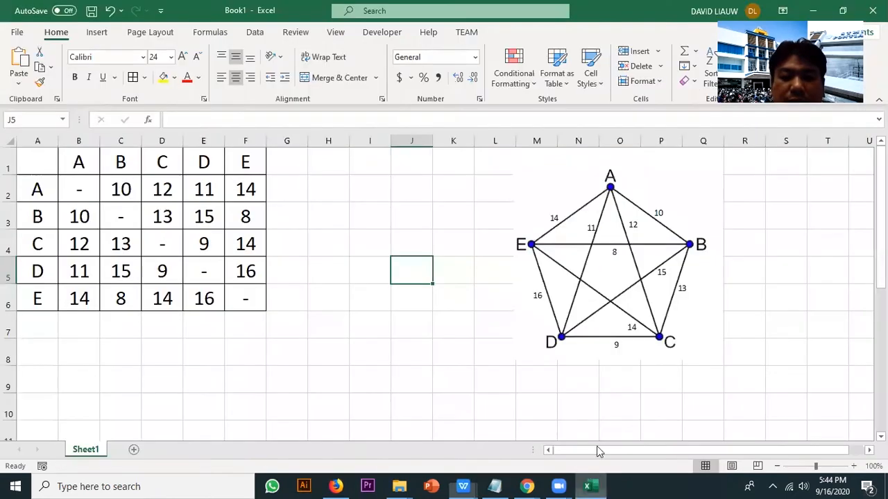
left_click_drag(529, 236, 639, 252)
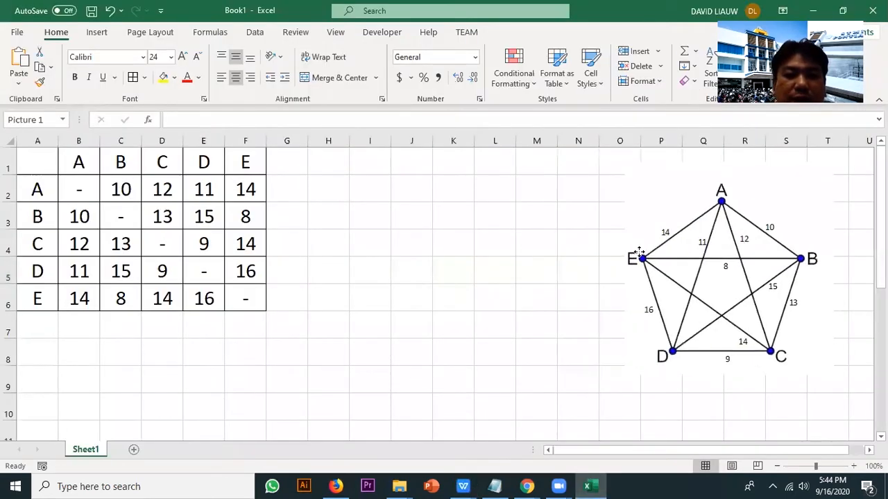
left_click(340, 162)
key("ctrl+v")
left_click_drag(350, 139, 420, 142)
left_click(463, 214)
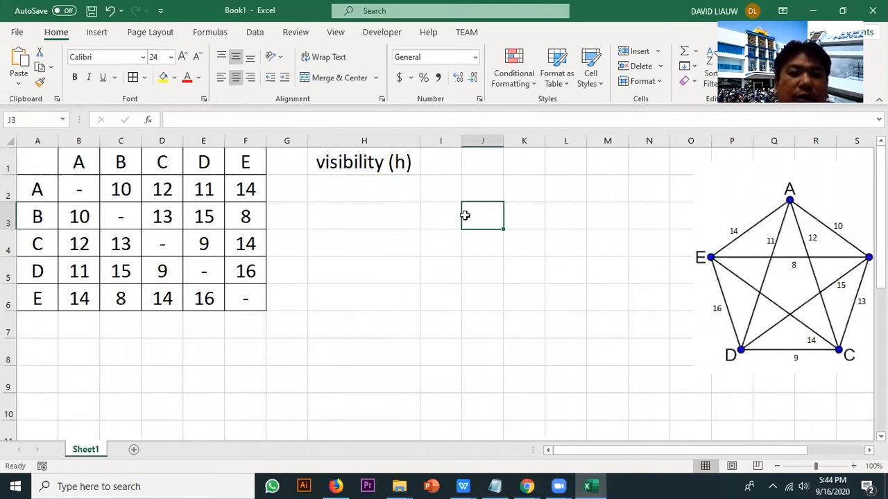
Label the distance matrix by entering "d" in its corner cell A1.
left_click(54, 160)
type("d")
left_click(441, 352)
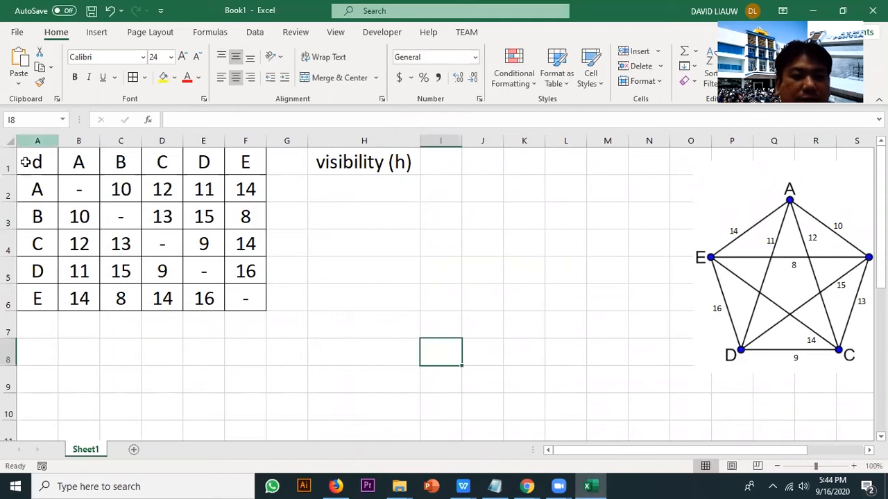
Copy the matrix range B1:F6 and paste it starting at cell I1, beside the visibility heading.
left_click_drag(77, 171, 239, 286)
key("ctrl+c")
left_click(440, 153)
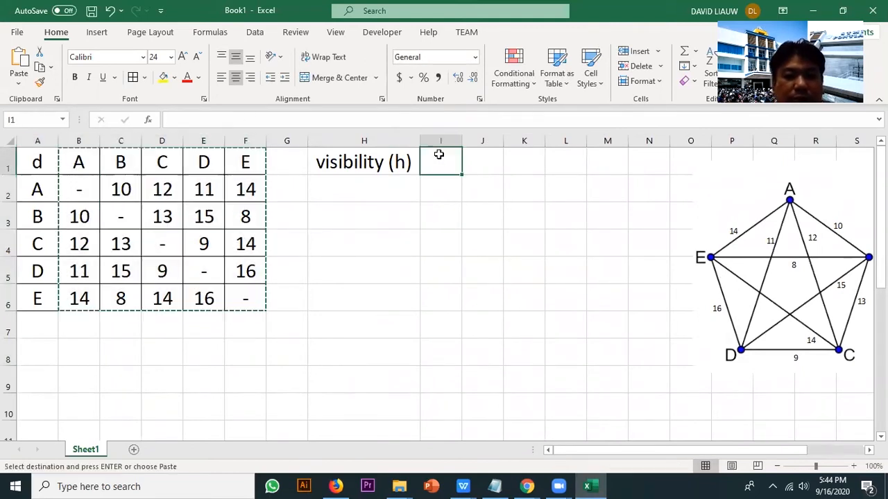
key("ctrl+v")
Try to replace the column header in cell I1 with the reference =B1.
left_click_drag(40, 196, 44, 297)
left_click(437, 165)
type("=")
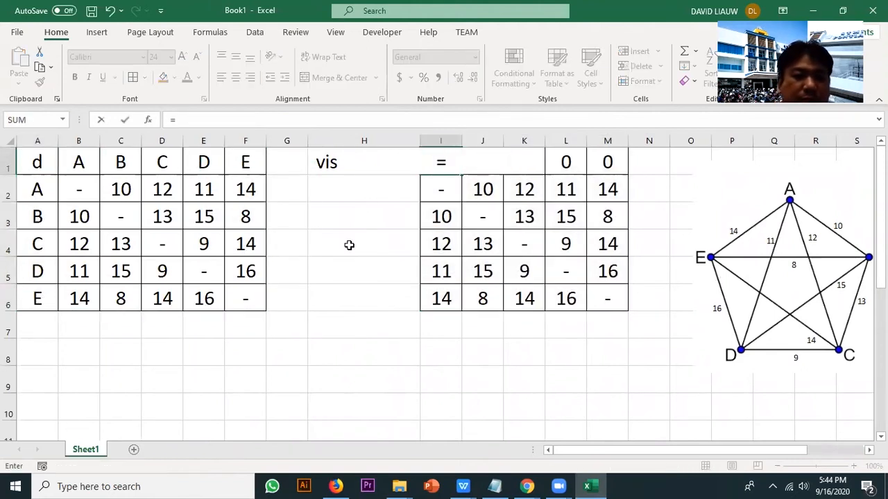
left_click(57, 163)
left_click(60, 162)
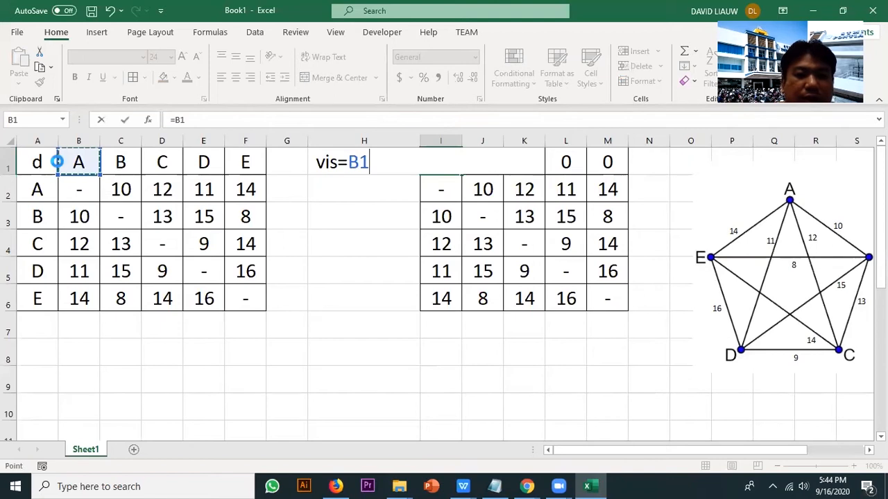
key("Return")
left_click(422, 279)
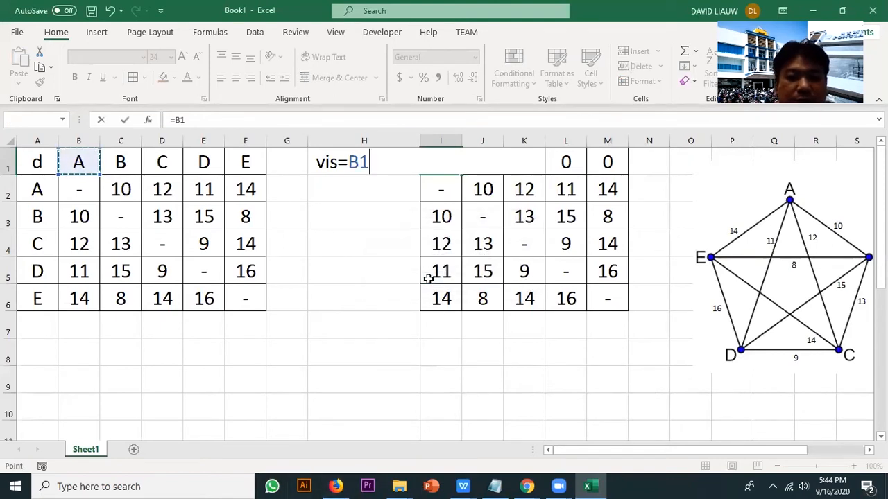
key("Escape")
type("=")
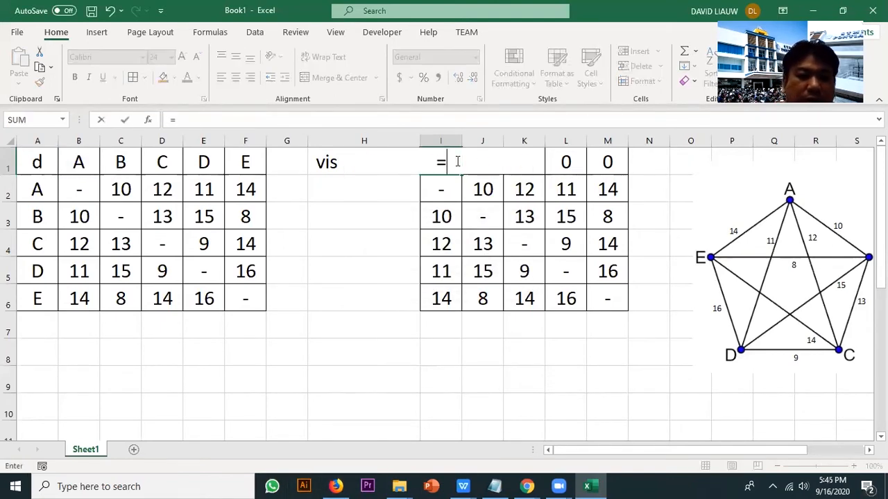
left_click(82, 158)
key("Return")
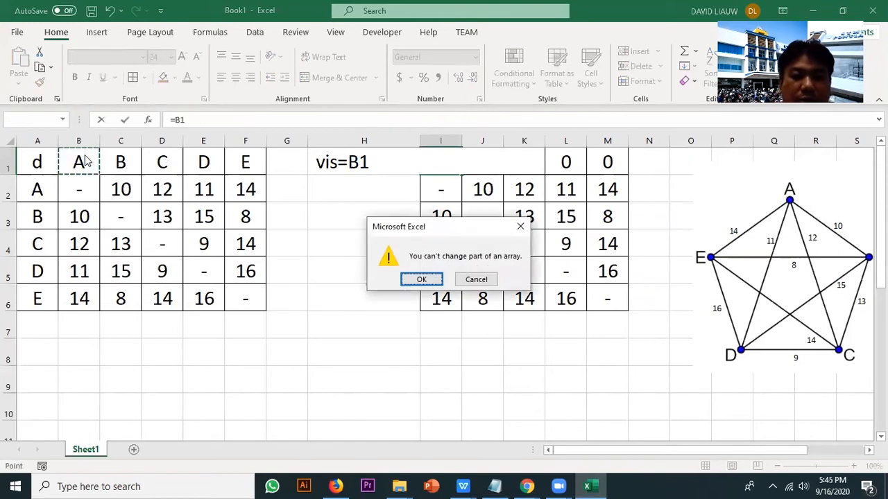
key("Escape")
key("Escape")
type("`")
key("Escape")
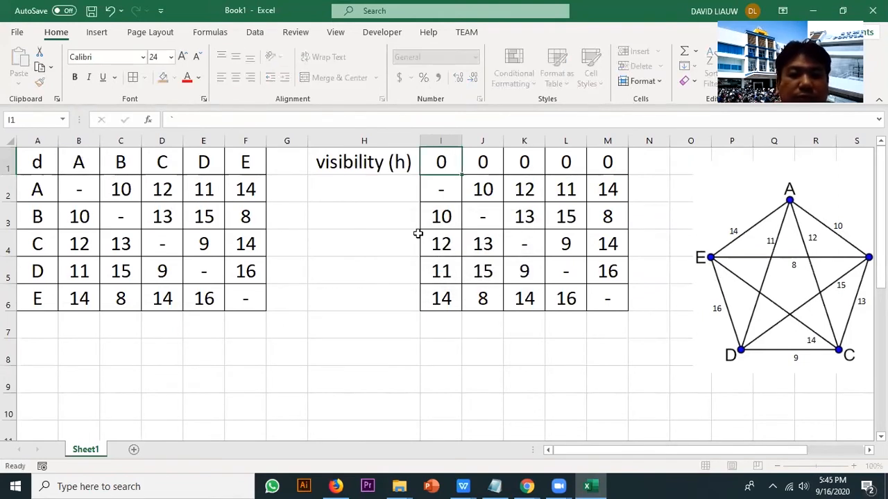
Create the first row label of the visibility matrix by entering =A2 in cell H2.
left_click(398, 194)
type("=")
key("Left")
key("Left")
key("Left")
key("Left")
key("Left")
key("Left")
key("Left")
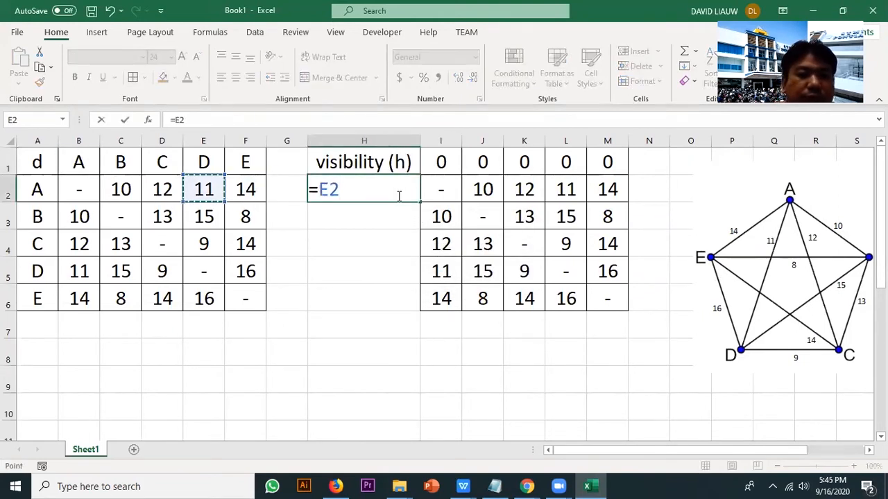
key("Return")
Fill the H2 row label down to H6 and put borders on the label cells H1:H6.
left_click(398, 196)
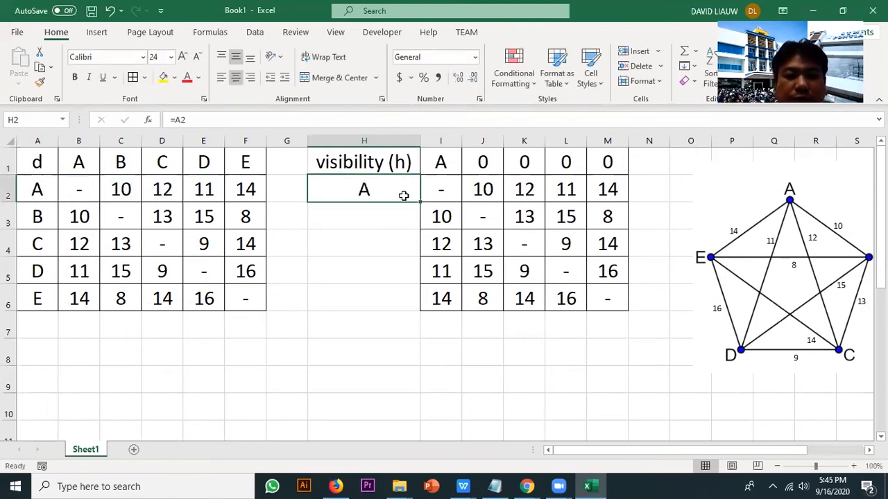
left_click_drag(420, 201, 422, 311)
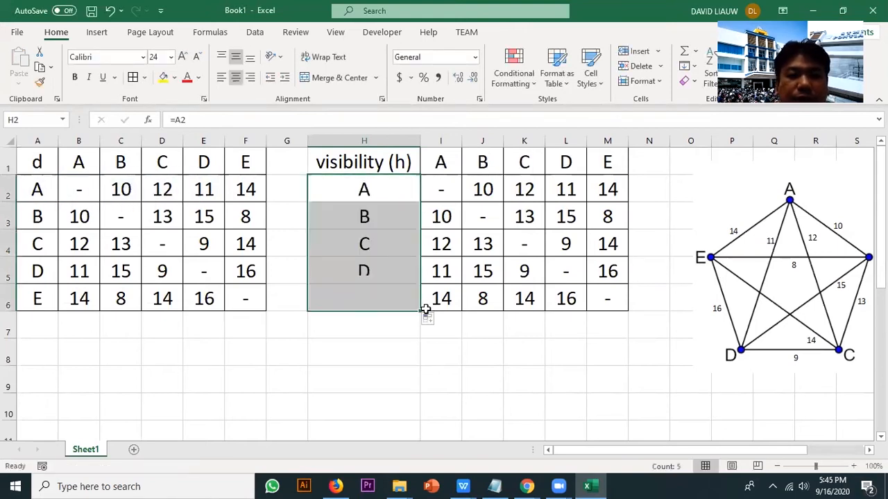
left_click(371, 172)
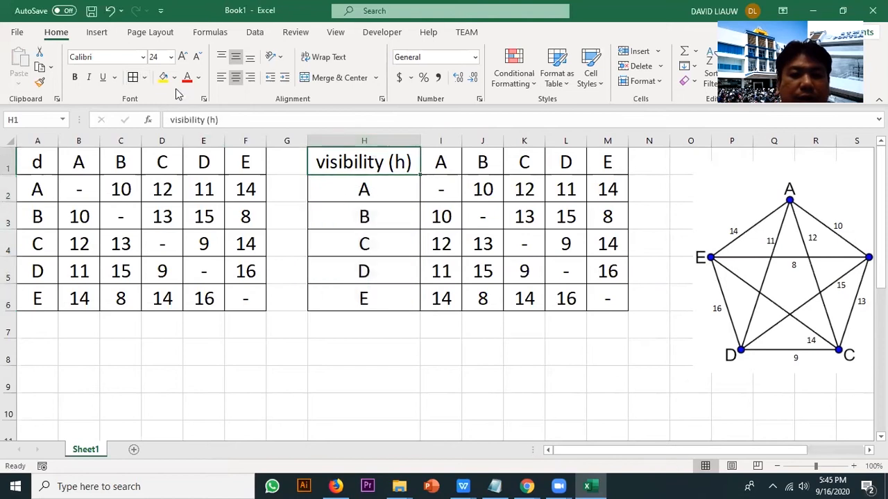
Clear the copied distances from I2:M6 in the visibility matrix.
left_click_drag(443, 189, 603, 308)
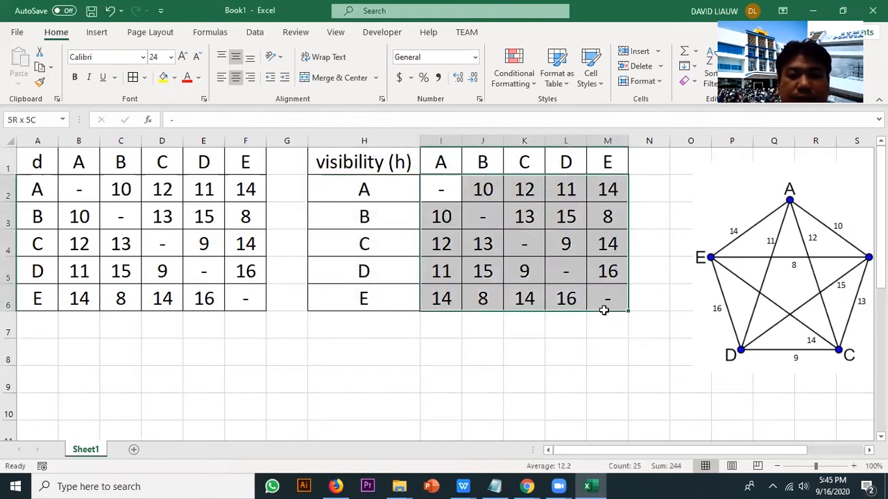
key("Delete")
Enter the inverse-distance formula =1/B2 in cell I2 of the visibility matrix.
left_click(439, 191)
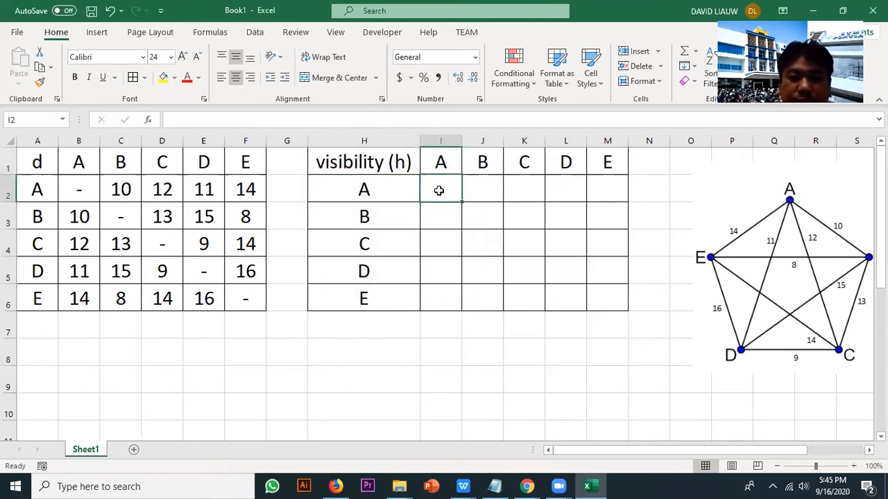
type("=")
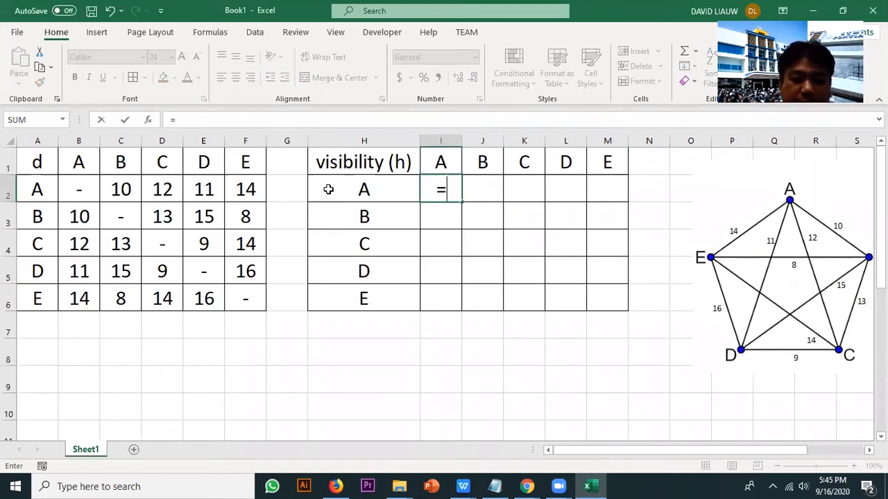
type("1/")
left_click(79, 182)
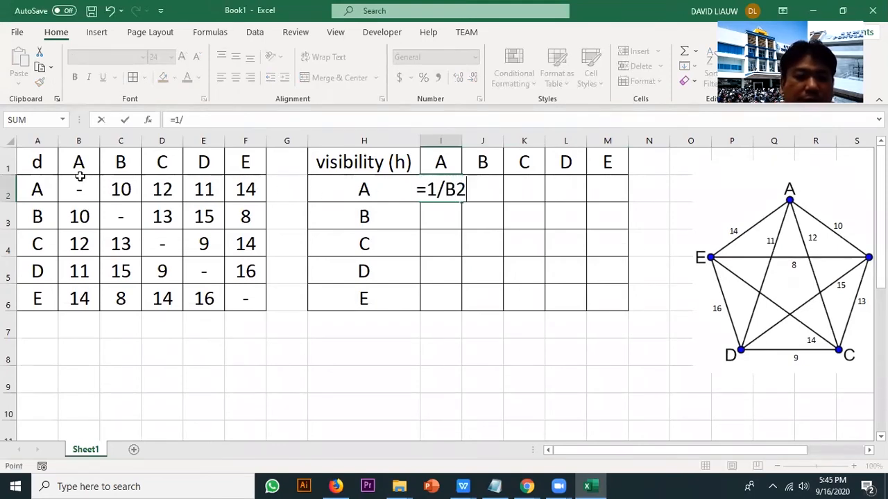
key("Return")
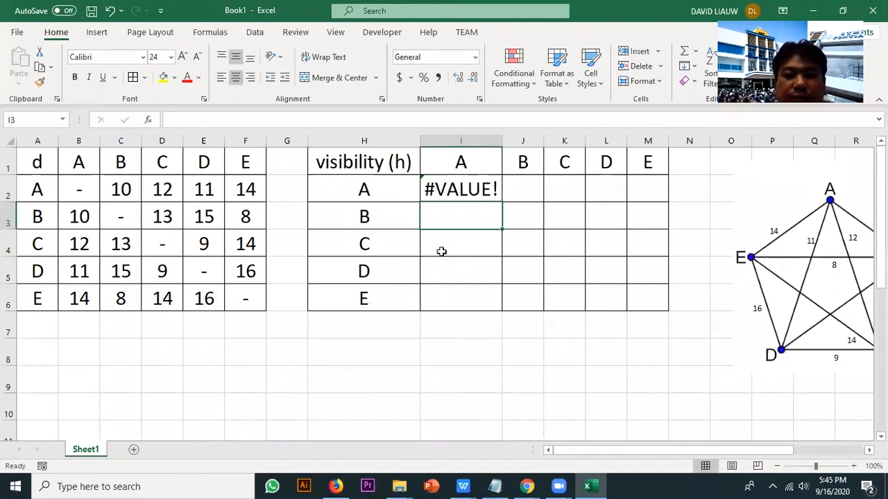
Fill the I2 formula across I2:M6 and give columns I to M a uniform width.
left_click(477, 199)
left_click_drag(507, 200, 674, 309)
left_click_drag(502, 141, 684, 138)
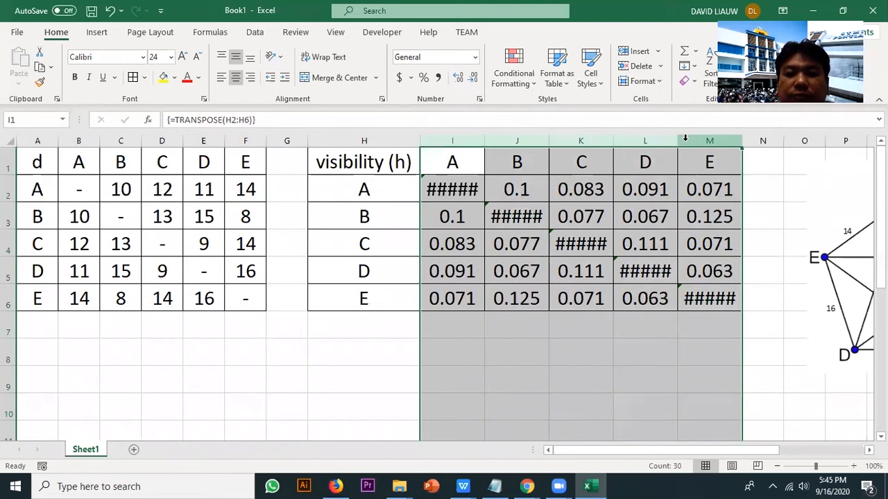
Change the formula in I2 to =IF(B2="-","-",1/B2) so dashes in the distance matrix are carried over.
left_click(456, 196)
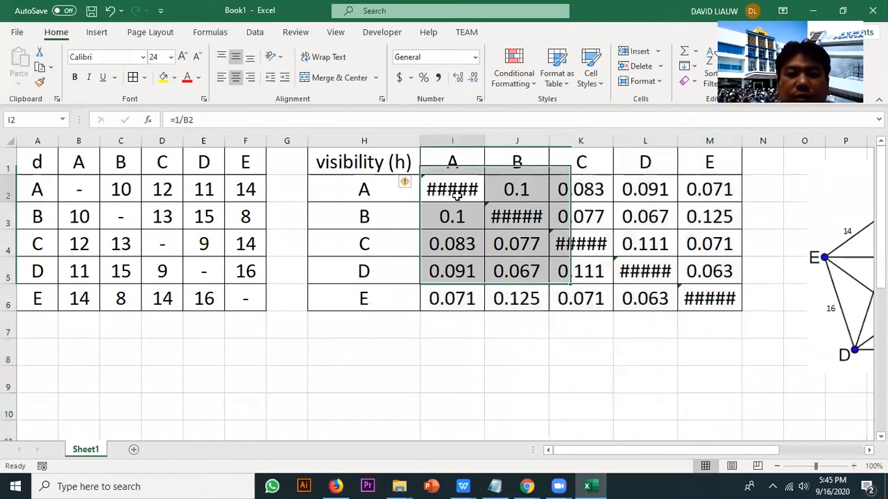
left_click(174, 119)
type("if ")
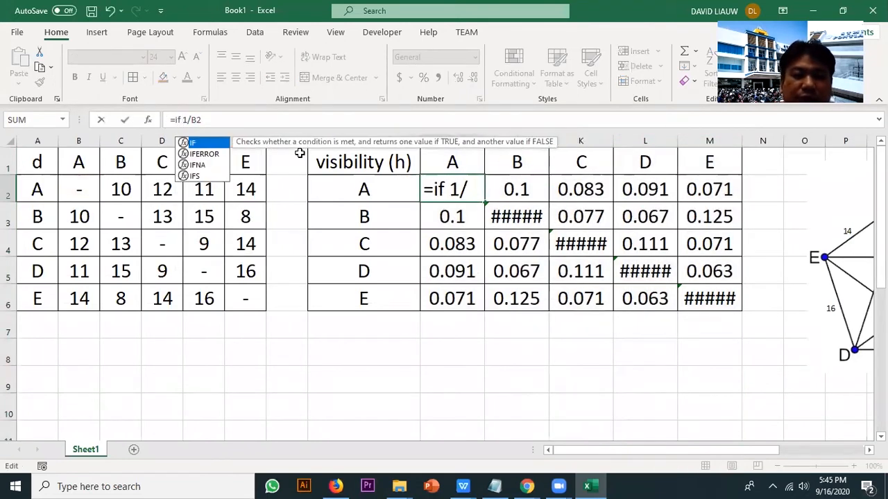
type("(")
left_click(89, 183)
type("=\"-\"")
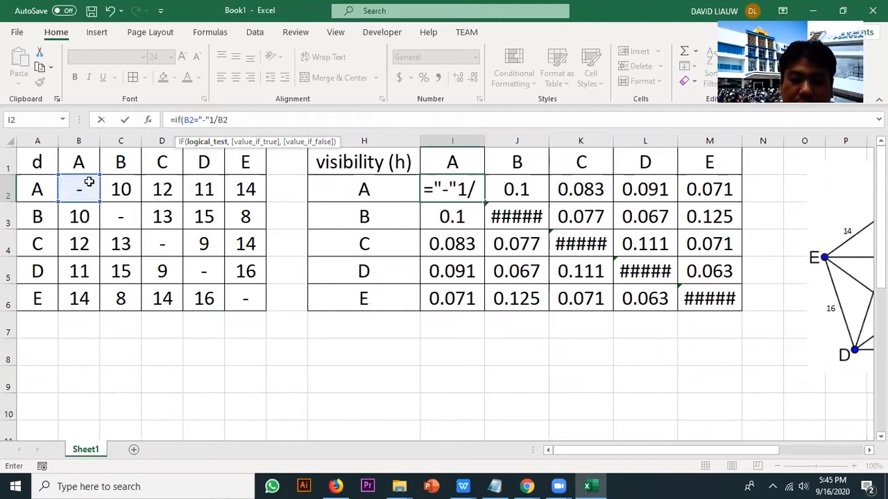
type(",")
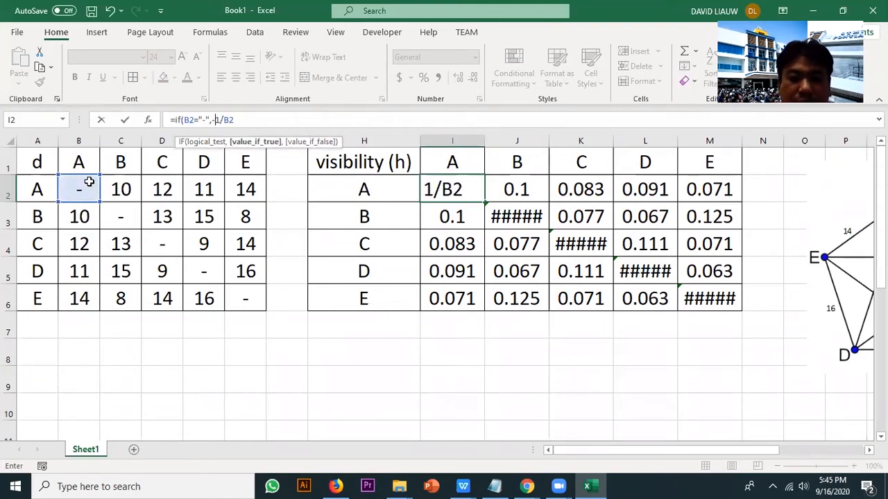
type("\"-\",")
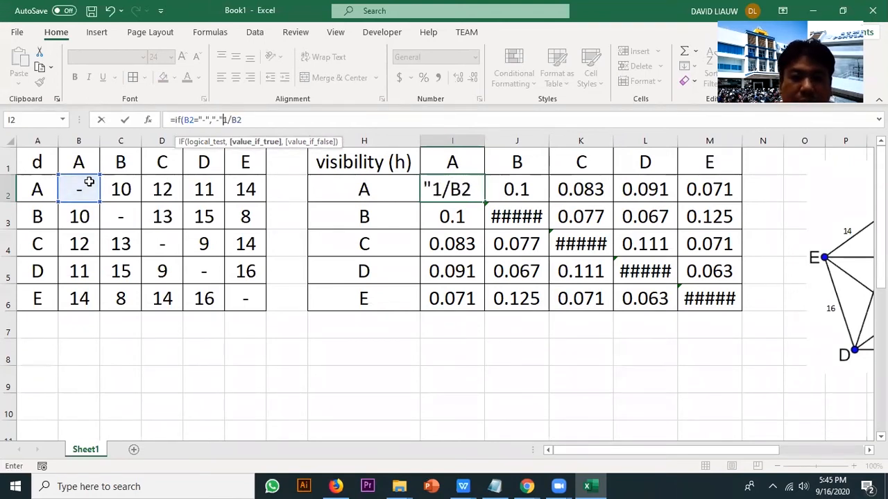
key("Right")
key("Right")
key("Right")
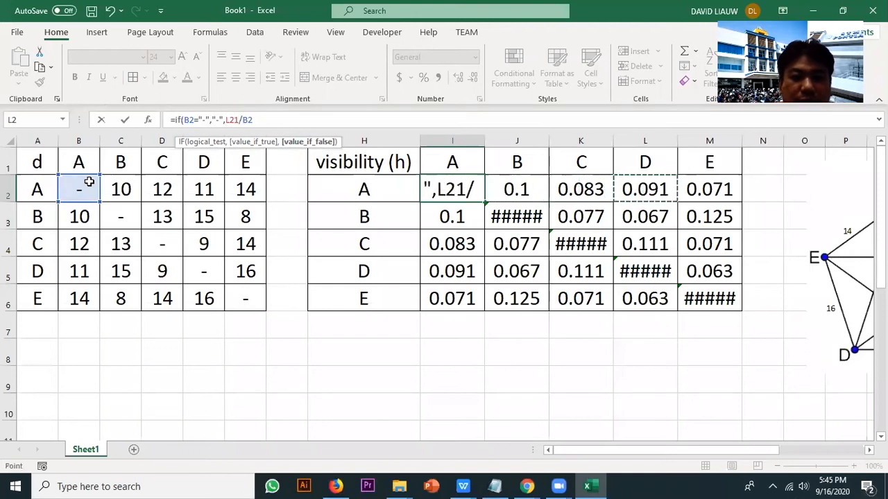
key("BackSpace")
key("BackSpace")
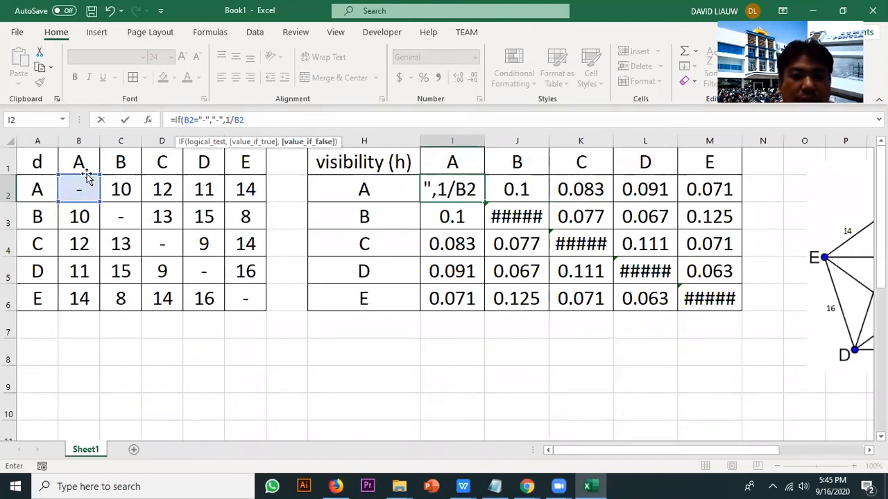
left_click(261, 119)
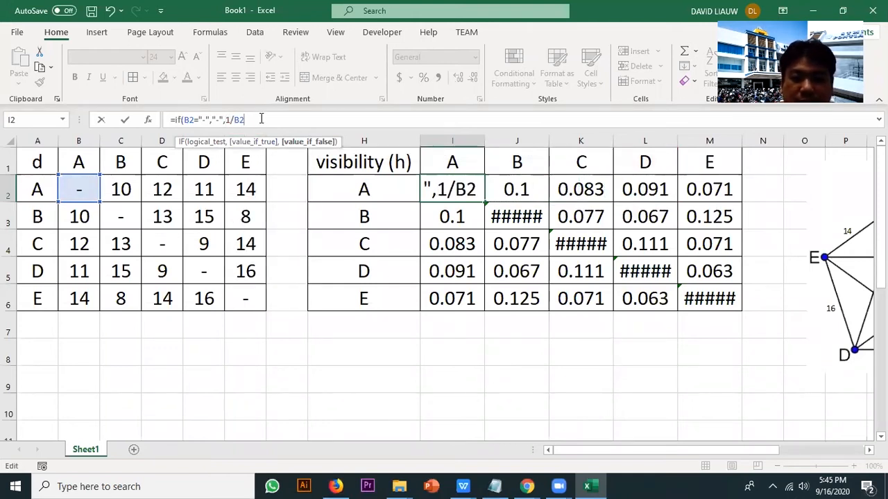
type(")")
key("Return")
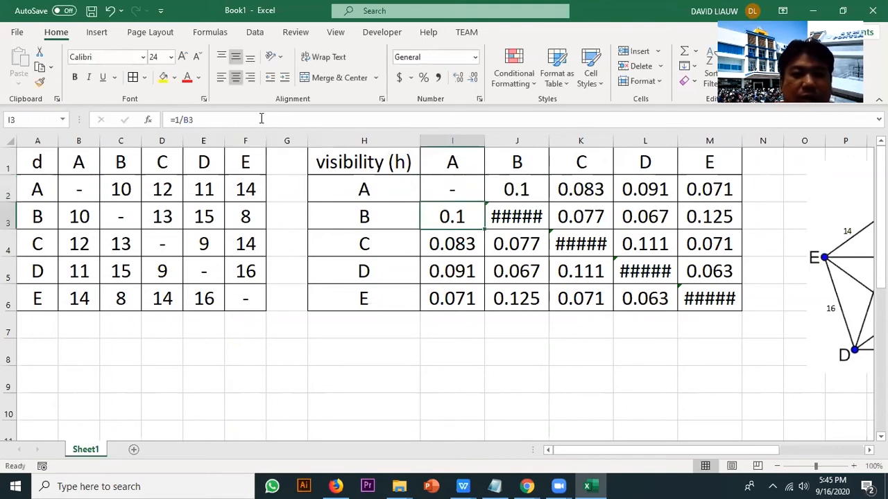
Fill the IF formula from I2 over the whole visibility matrix I2:M6.
left_click(452, 191)
left_click_drag(484, 203, 749, 307)
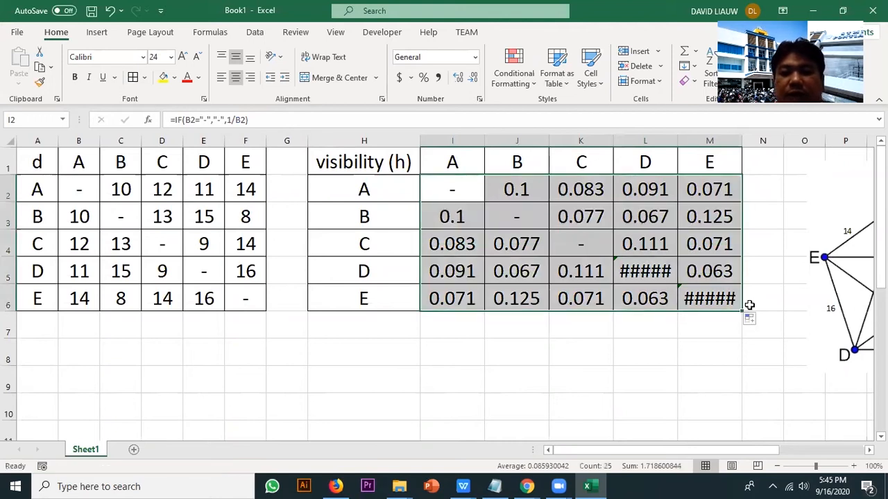
left_click(728, 350)
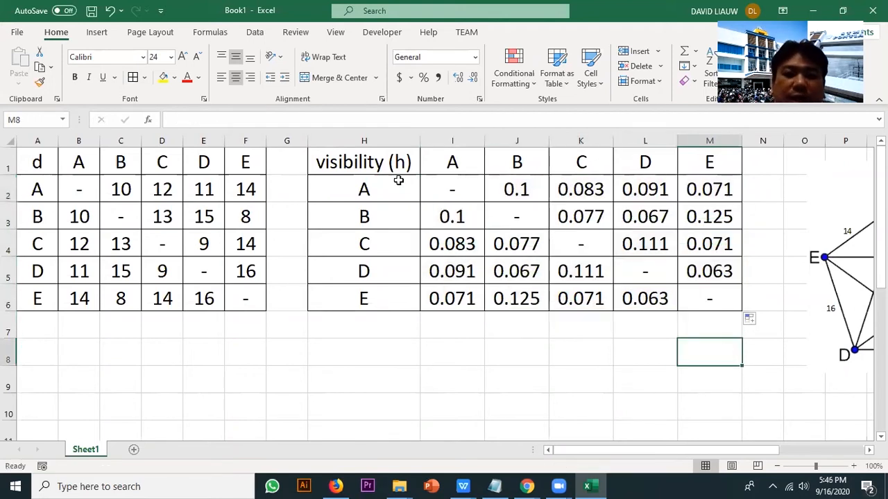
Capitalize the matrix title in H1 so it reads "Visibility (h)".
left_click(360, 162)
double_click(323, 162)
key("BackSpace")
type("V")
key("Return")
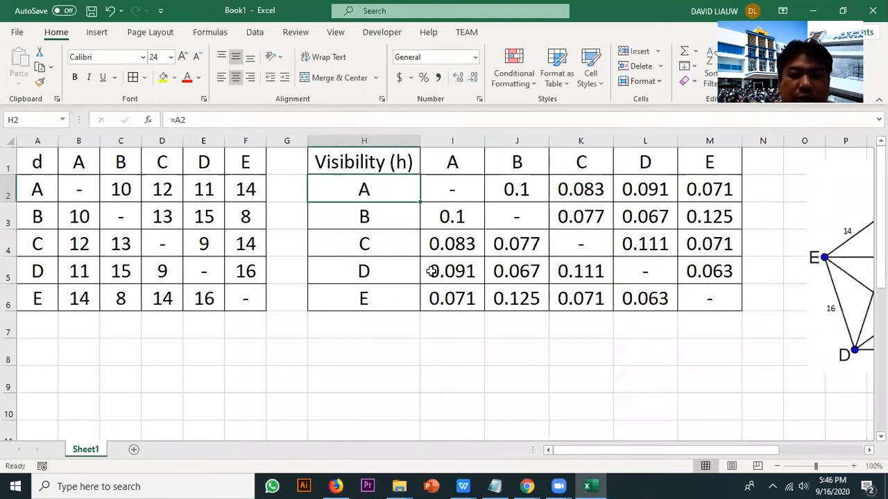
Enter the label N in A8 and the value 3 in B8 below the distance matrix.
left_click(48, 340)
type("N")
key("Tab")
type("3")
key("Tab")
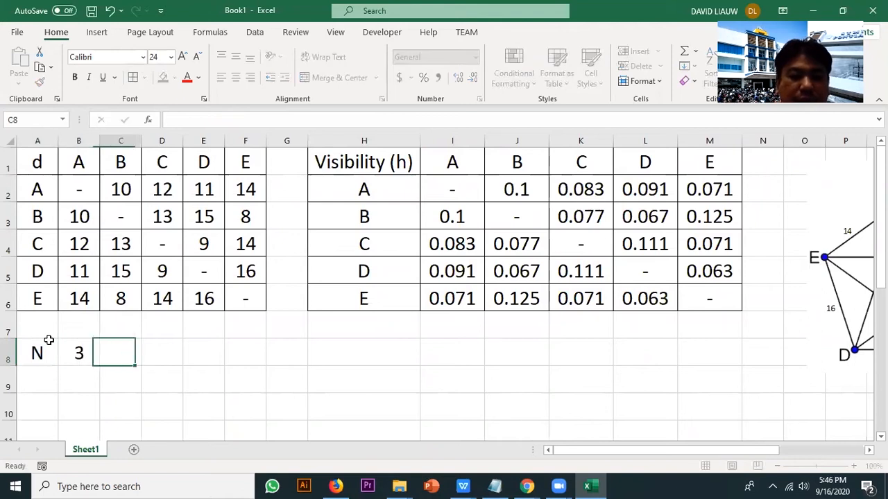
Enter the note "(Jumlah Semut" in C8 beside the value 3 and copy that cell.
type("(Junla")
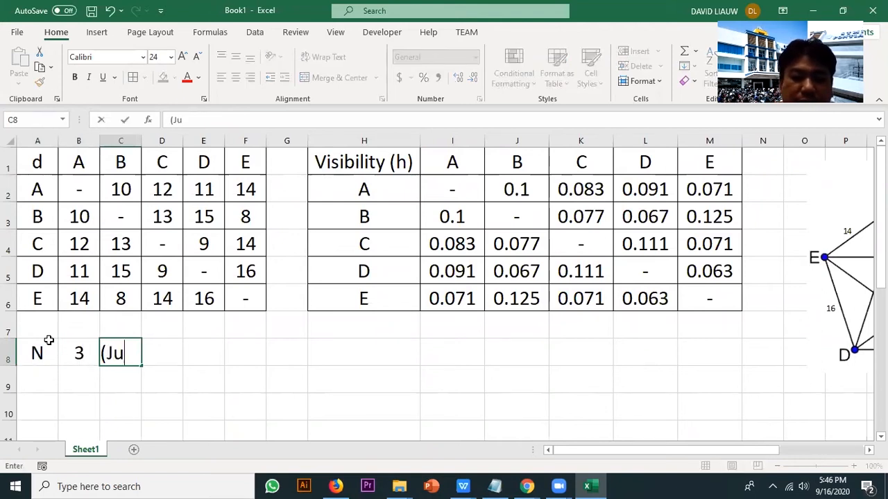
key("BackSpace")
key("BackSpace")
type("m")
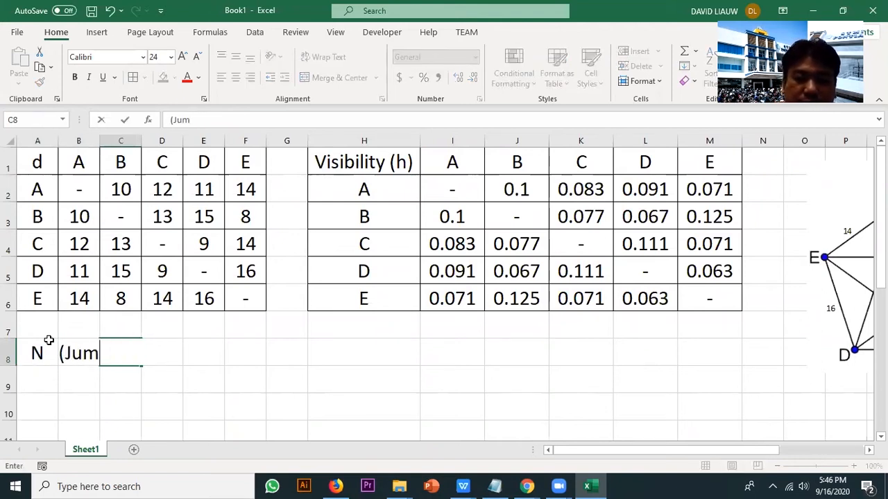
type("lah Semyt")
key("BackSpace")
key("BackSpace")
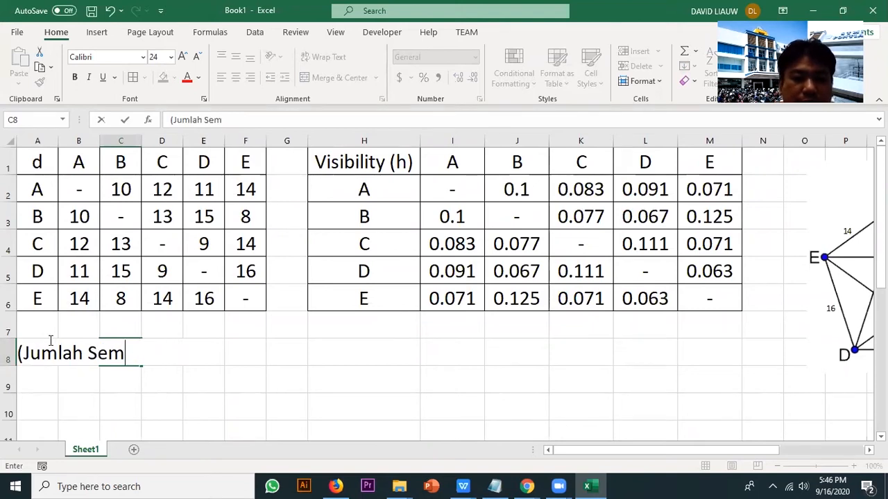
type("ut")
key("Return")
key("Up")
key("ctrl+c")
key("Left")
key("Left")
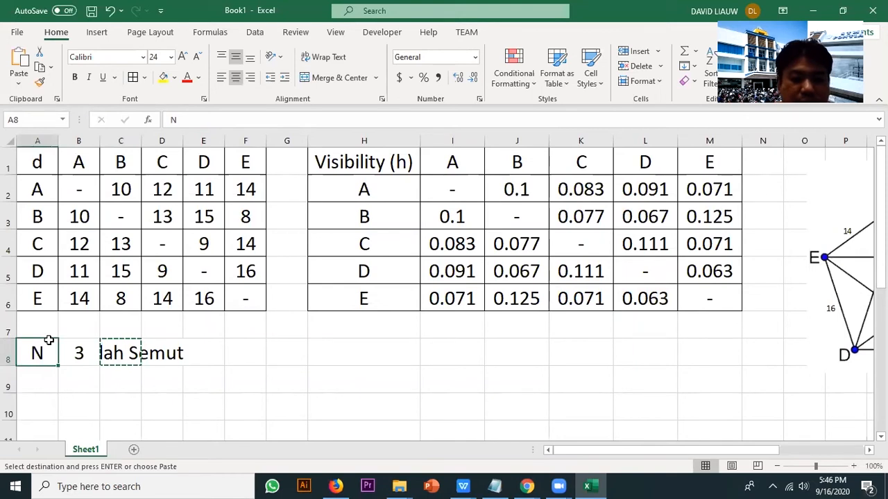
Change the label in A8 to "Jumlah Semut (N)" and clear the note in C8.
double_click(49, 339)
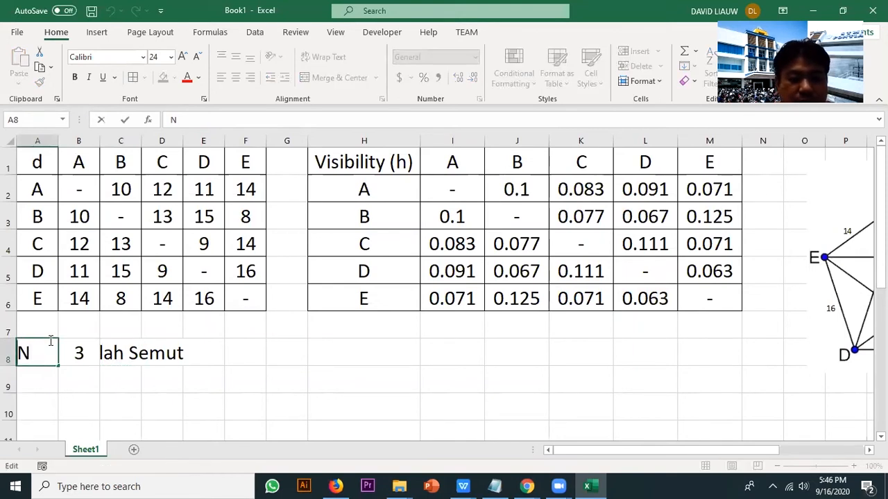
type("Jumlah Sem")
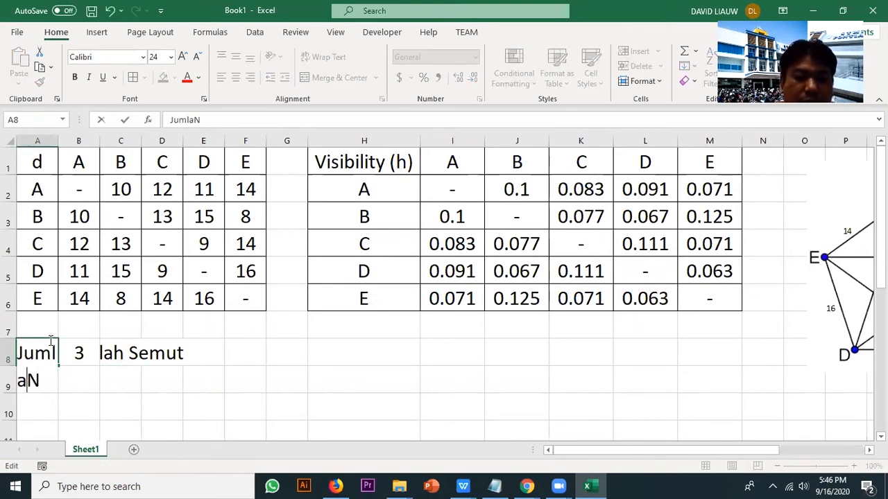
type("ut (N")
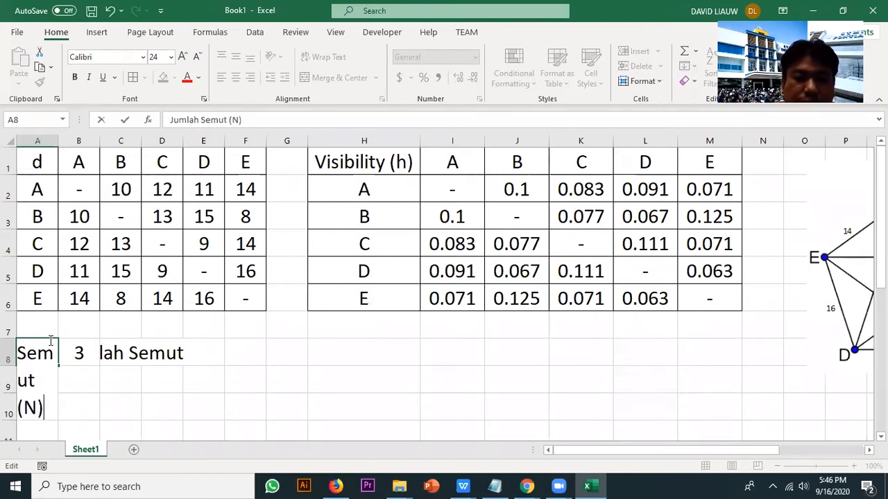
key("Return")
left_click(105, 355)
key("Delete")
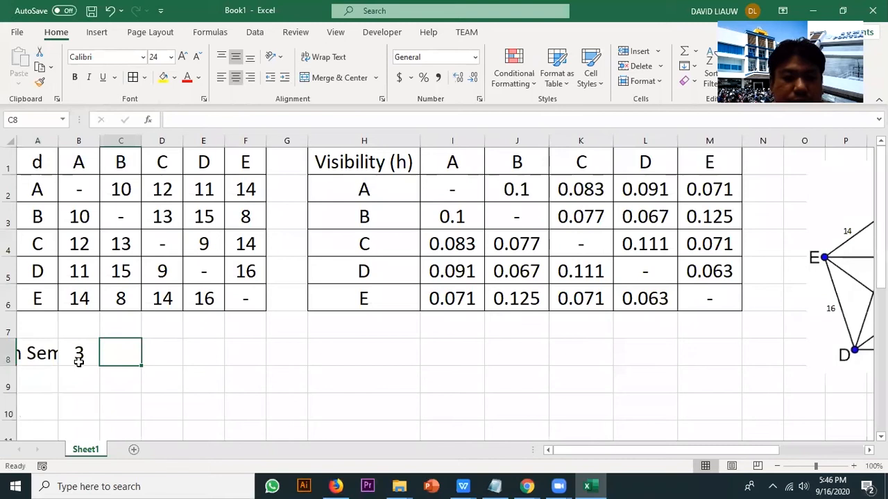
Move the value 3 from B8 to E8 and left-align the "Jumlah Semut (N)" label in A8.
left_click(84, 364)
left_click_drag(85, 369, 256, 359)
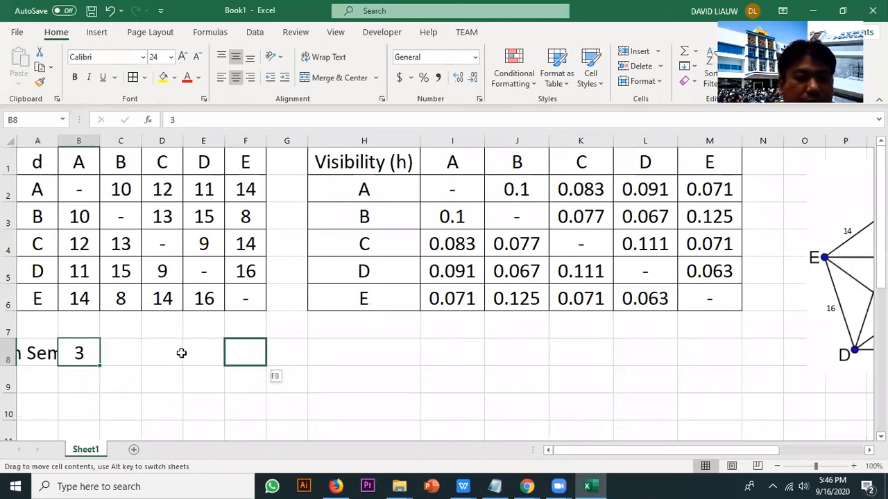
left_click(35, 351)
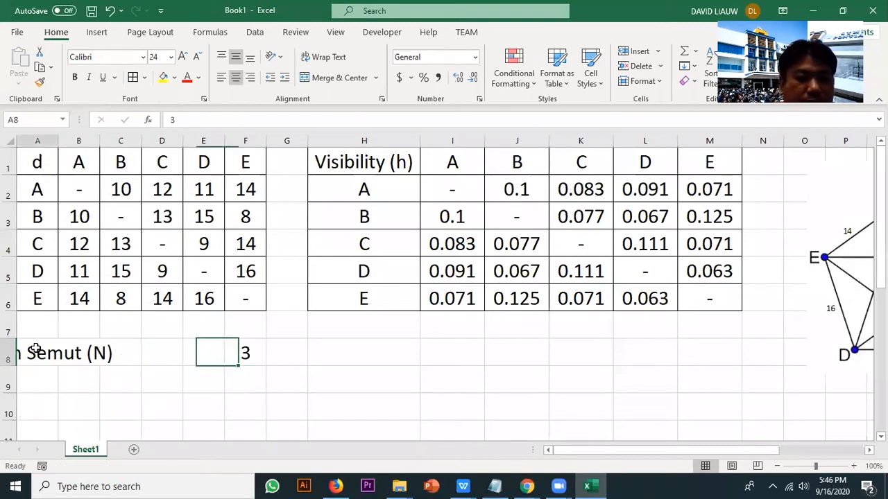
left_click(221, 77)
left_click(238, 347)
left_click_drag(257, 371, 220, 357)
left_click(337, 393)
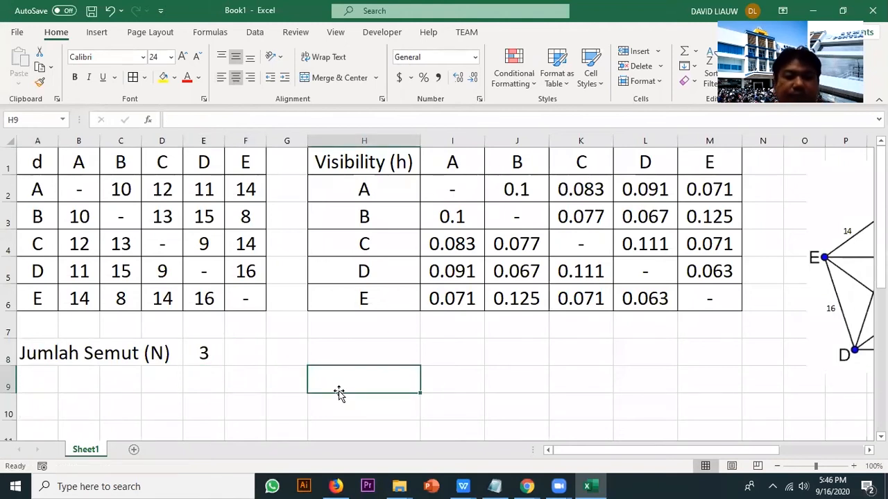
Switch to the Chapter03.pptx presentation in WPS Office and view the visibility and initial pheromone slides as a slide show.
left_click(458, 485)
left_click(622, 468)
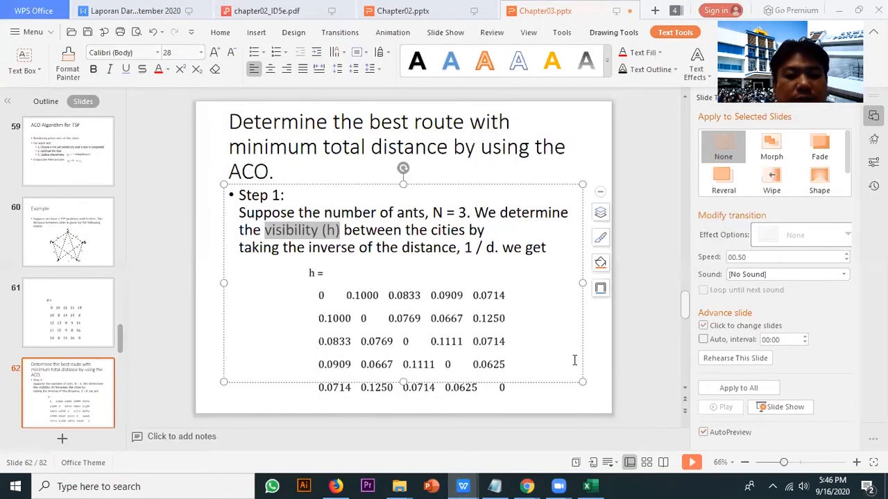
left_click(596, 394)
left_click(691, 463)
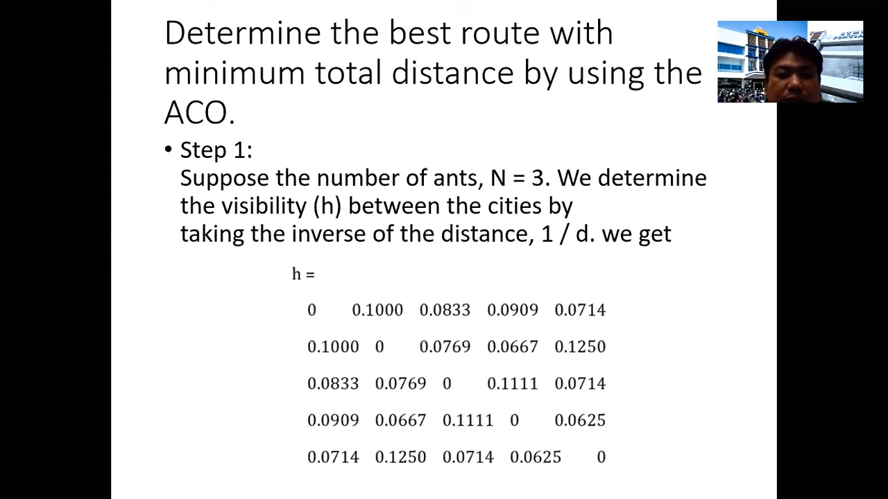
key("Right")
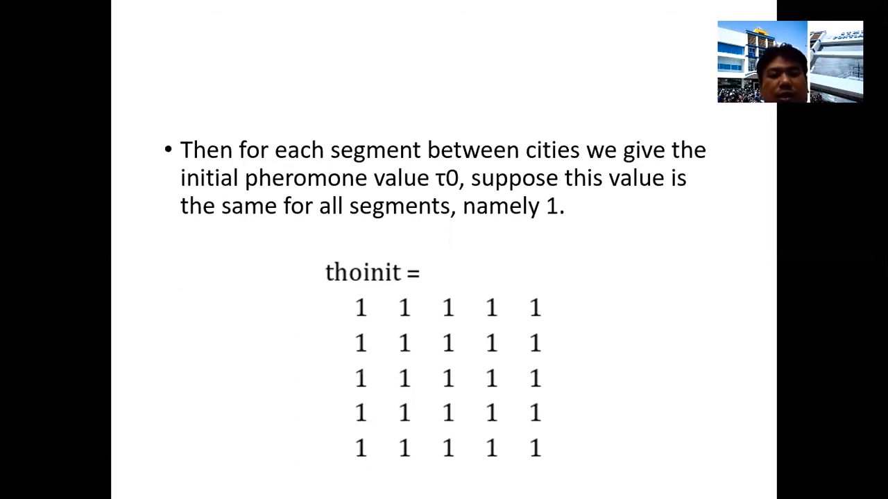
key("Escape")
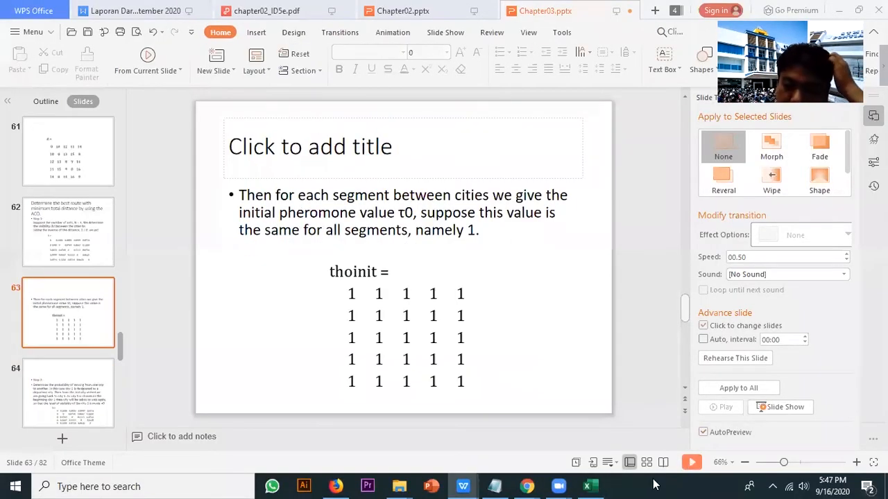
Switch back to the Excel workbook and copy the distance matrix A1:F6 to H8 below the visibility matrix.
left_click(598, 485)
left_click(349, 354)
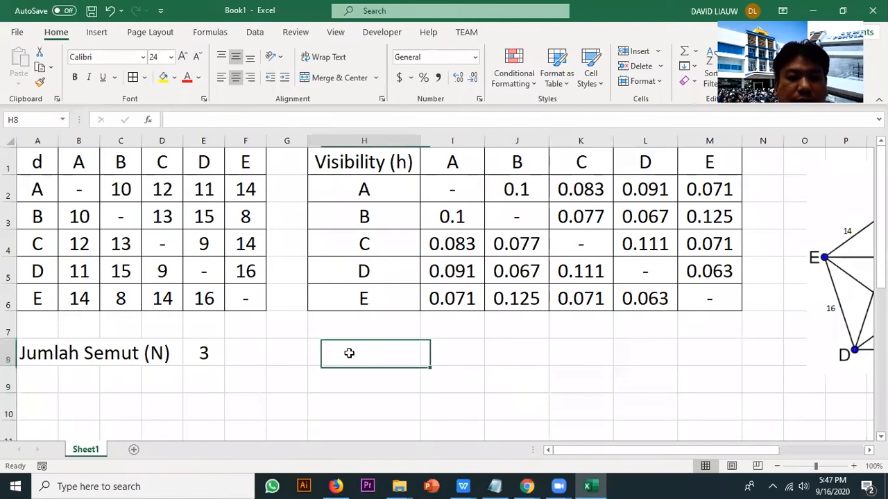
left_click_drag(41, 161, 254, 302)
key("ctrl+c")
left_click(389, 357)
key("ctrl+v")
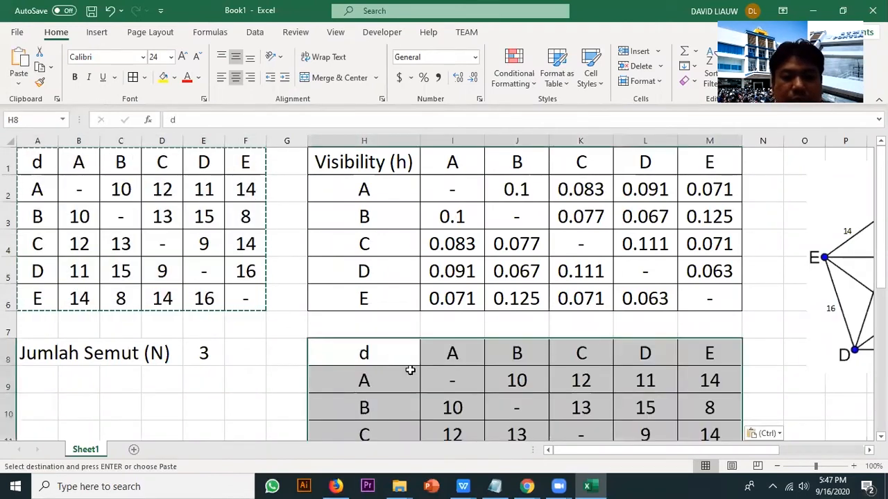
Clear the copied distance values from I9:M13, keeping the row and column headers.
scroll(477, 346, "down", 1)
left_click_drag(452, 298, 719, 408)
key("Delete")
Insert the Greek small letter tau (τ) symbol after the existing text in the matrix header cell H8.
left_click(403, 264)
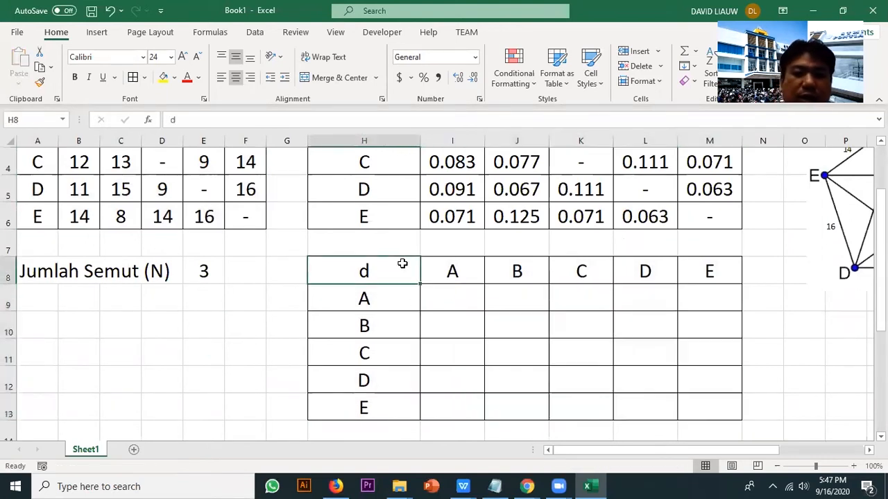
left_click(97, 32)
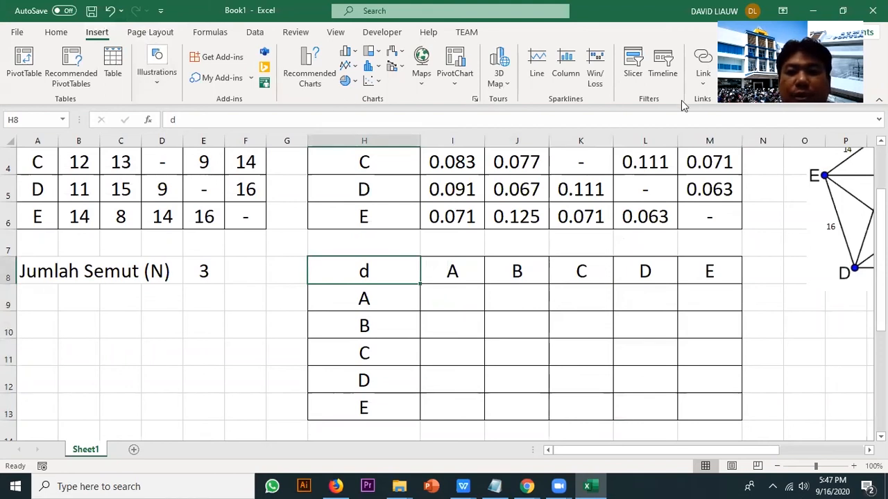
key("F2")
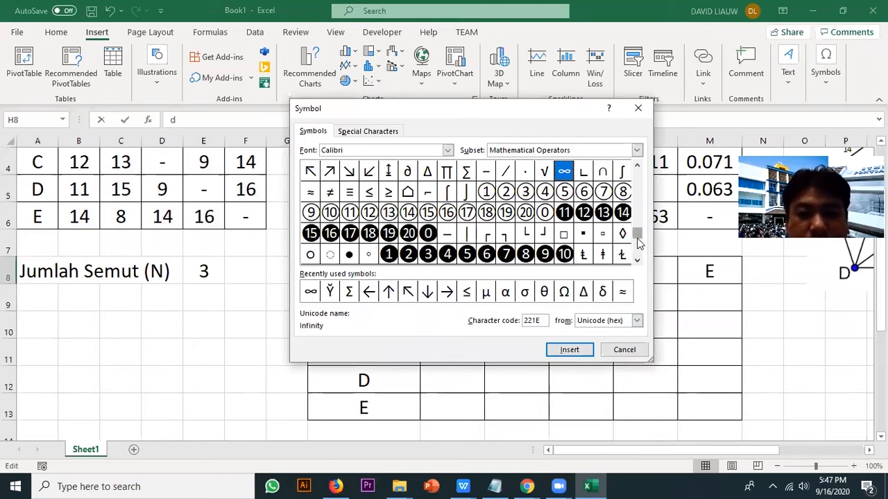
left_click_drag(638, 232, 634, 153)
left_click(637, 261)
left_click_drag(638, 263, 639, 268)
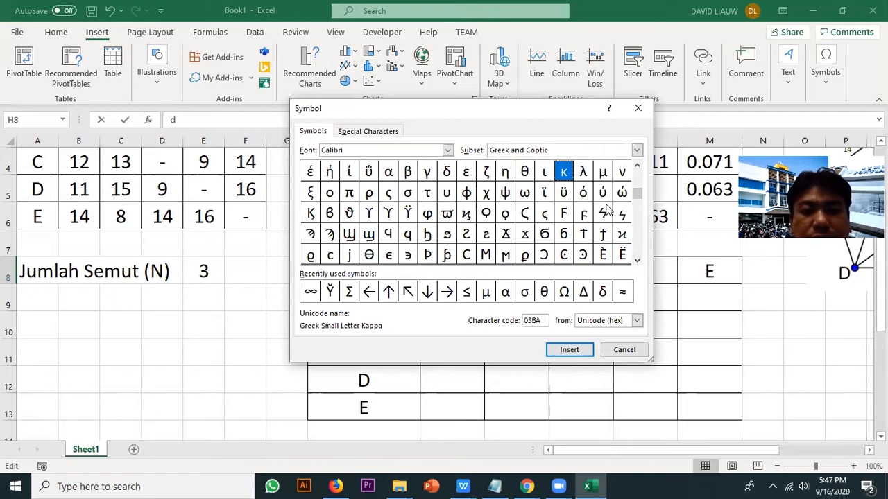
left_click(427, 192)
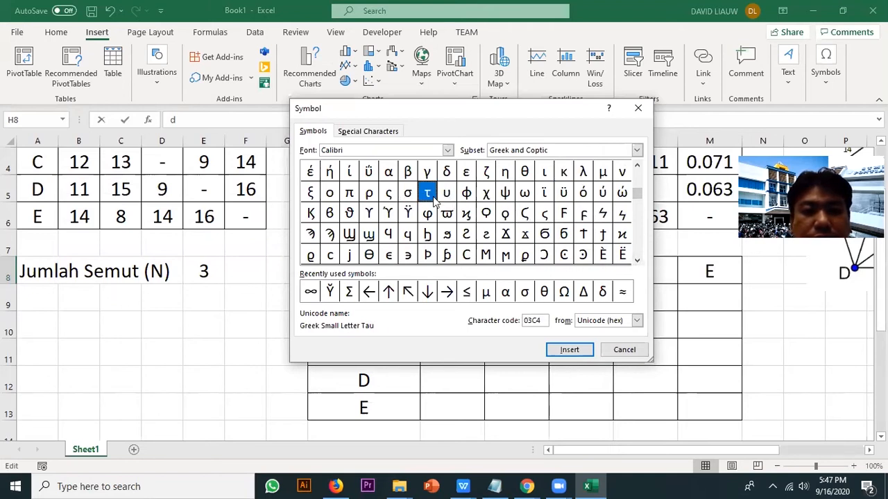
left_click(569, 350)
left_click(622, 350)
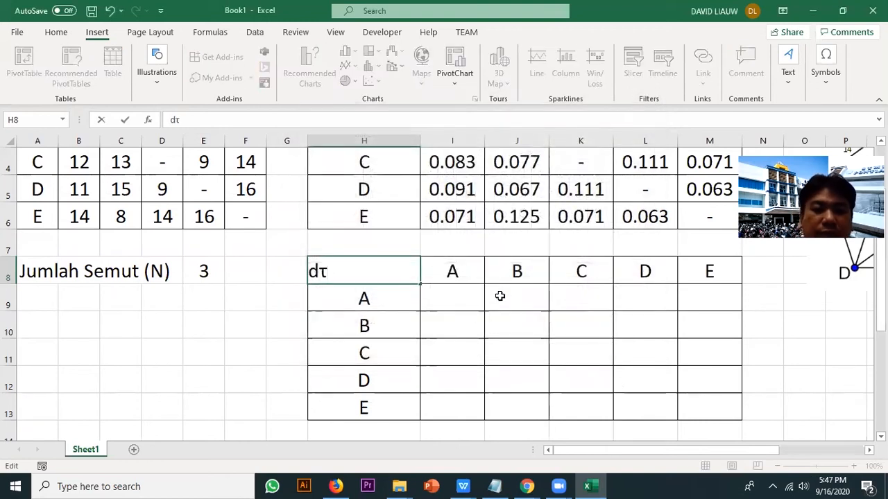
Complete the H8 header as "τij" by adding "ij" and removing the leading "d".
type("ij")
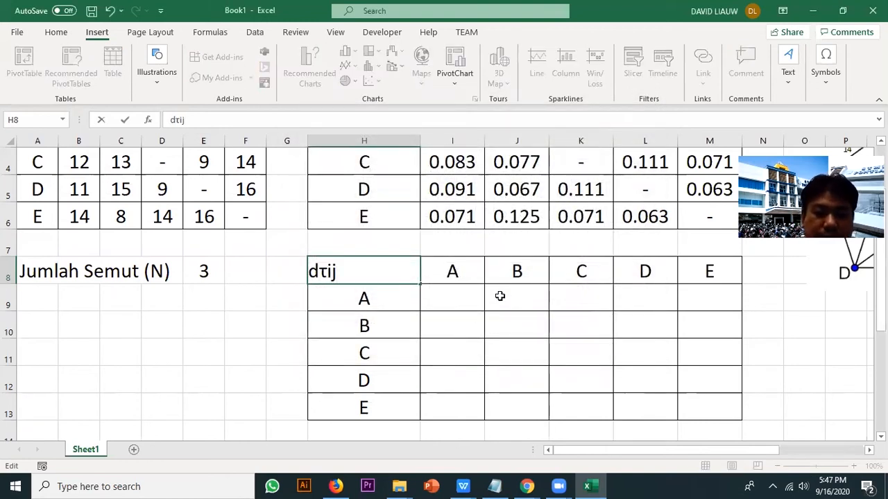
key("Left")
key("Left")
key("Right")
key("Right")
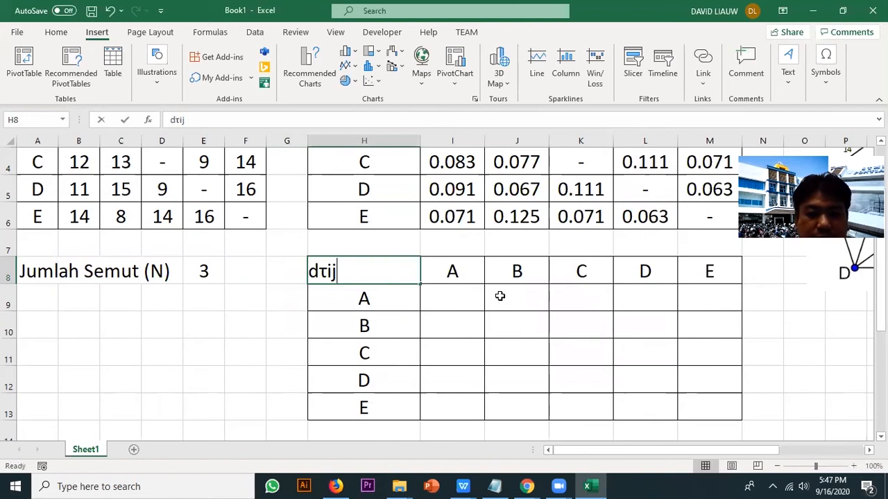
key("F2")
key("Left")
key("Left")
key("BackSpace")
key("Return")
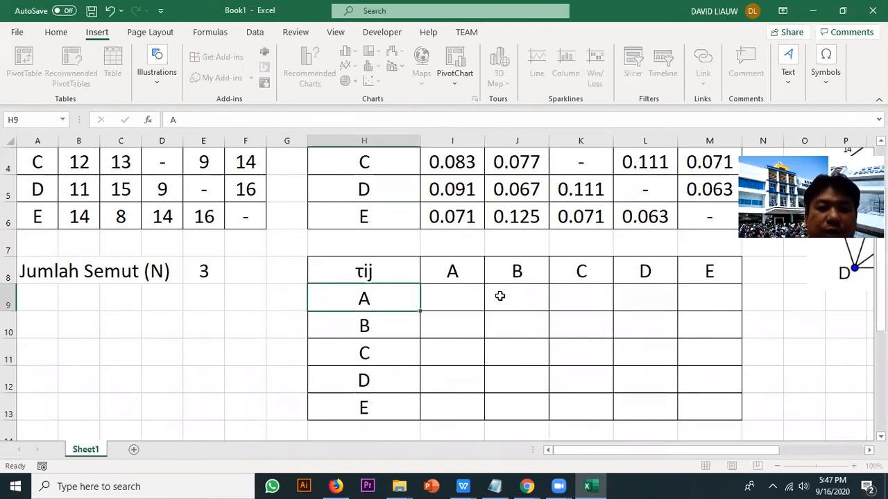
Enter the initial pheromone value 1 in I9 and copy it to all cells of I9:M13.
left_click(444, 291)
type("1")
left_click(511, 296)
left_click(459, 294)
key("ctrl+c")
left_click_drag(462, 294, 685, 404)
key("ctrl+v")
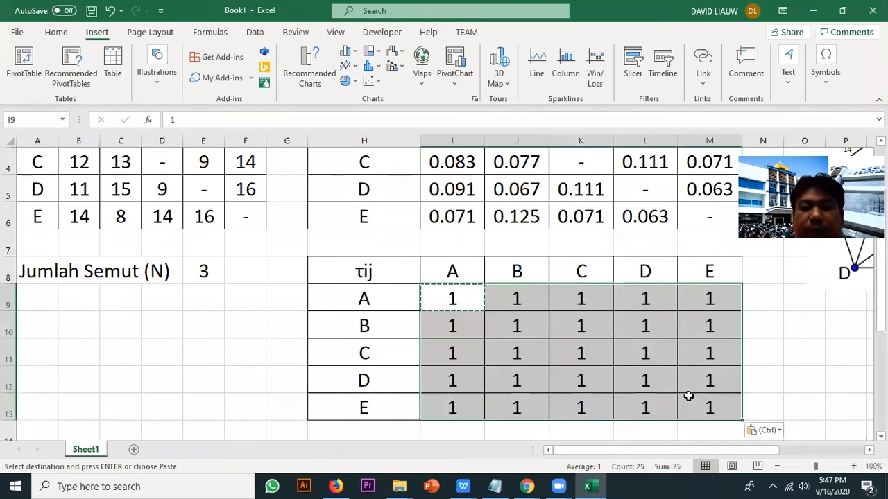
left_click(749, 375)
scroll(749, 372, "up", 1)
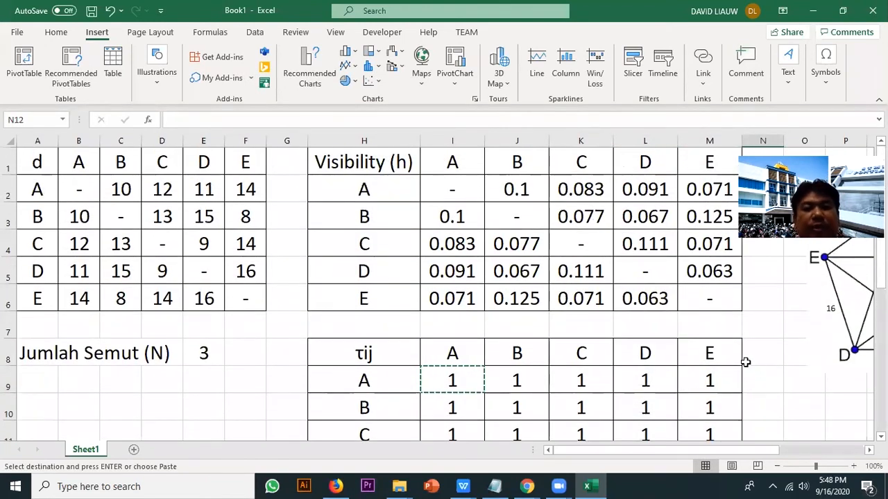
Switch to the Chapter03.pptx presentation in WPS Office and check the initial pheromone, visibility and distance matrix slides.
scroll(745, 362, "down", 2, "ctrl")
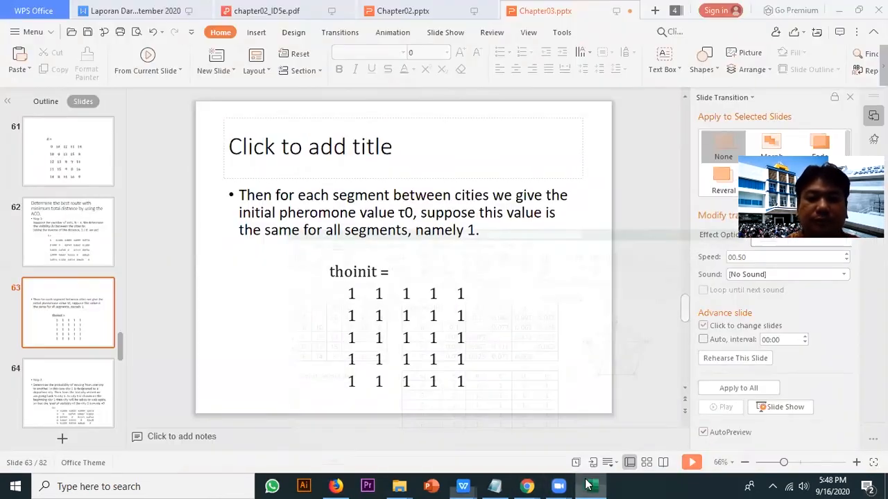
left_click(462, 486)
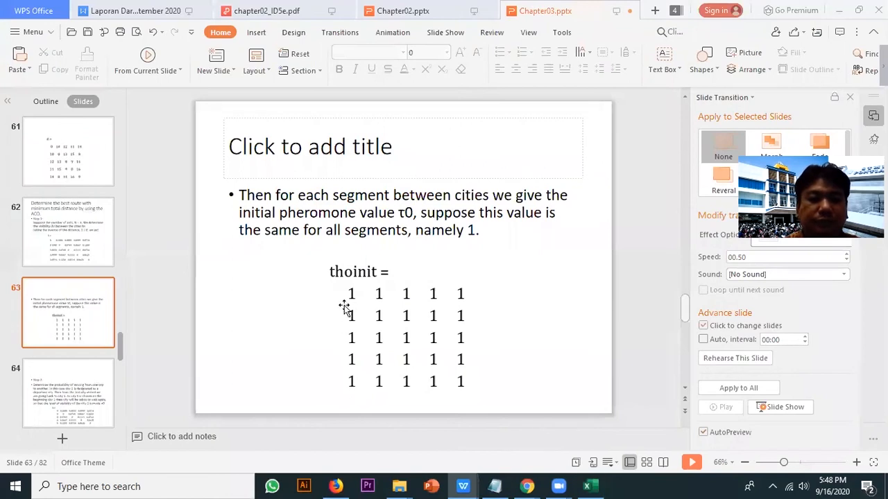
left_click(61, 224)
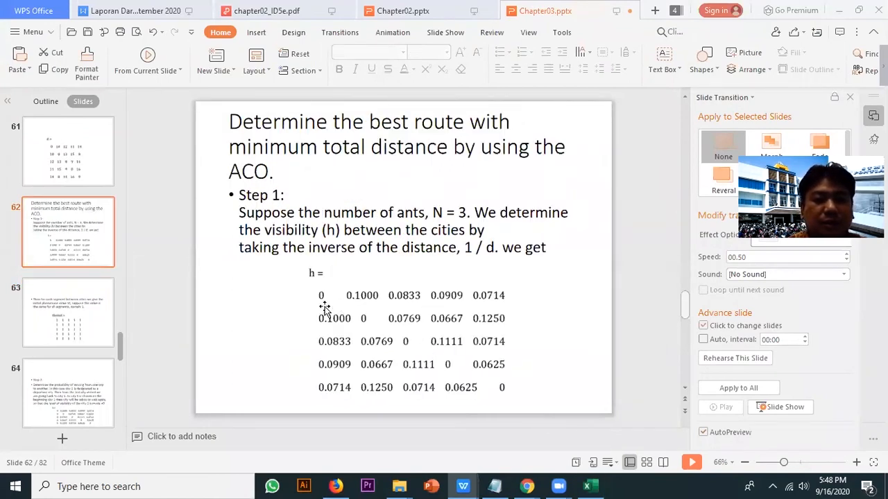
left_click(90, 166)
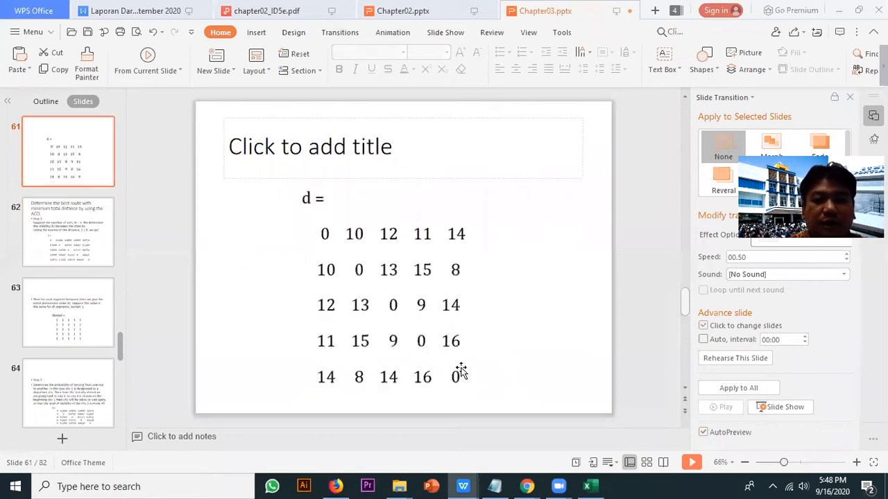
Switch back to the Excel workbook and set the A-to-A distance in B2 to 0.
left_click(588, 486)
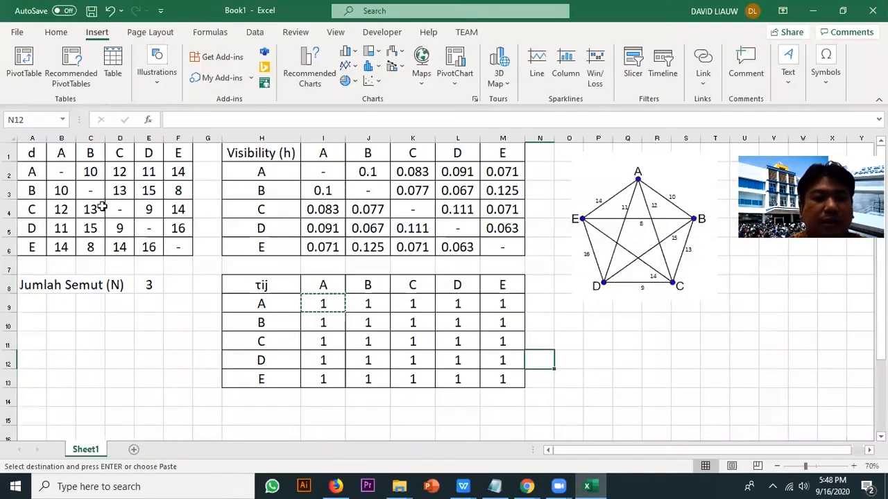
left_click(63, 173)
type("0")
key("Return")
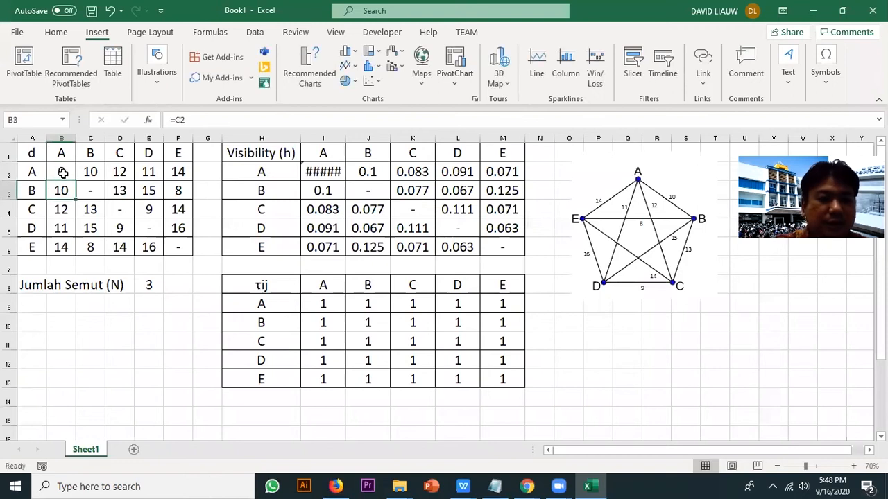
key("Right")
key("Up")
type("0")
key("Right")
key("Down")
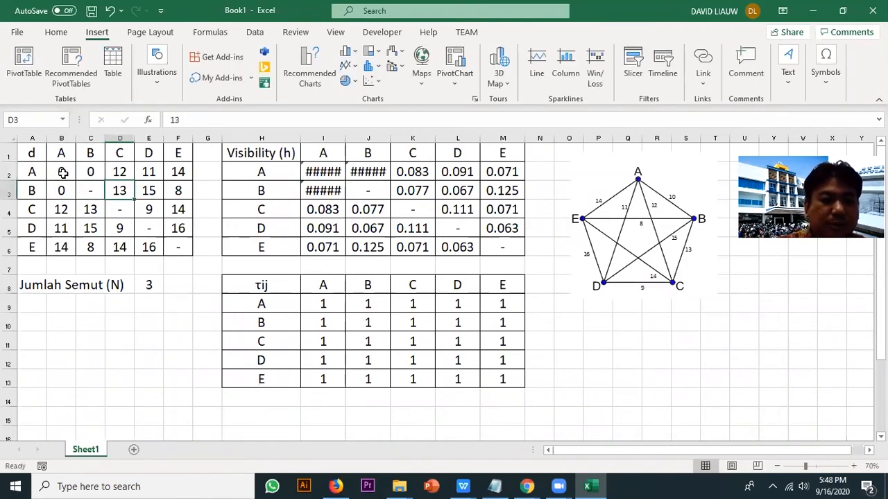
key("ctrl+z")
Set the remaining diagonal cells C3, D4, E5 and F6 of the distance matrix to 0.
key("Down")
type("0")
key("Right")
key("Down")
type("0")
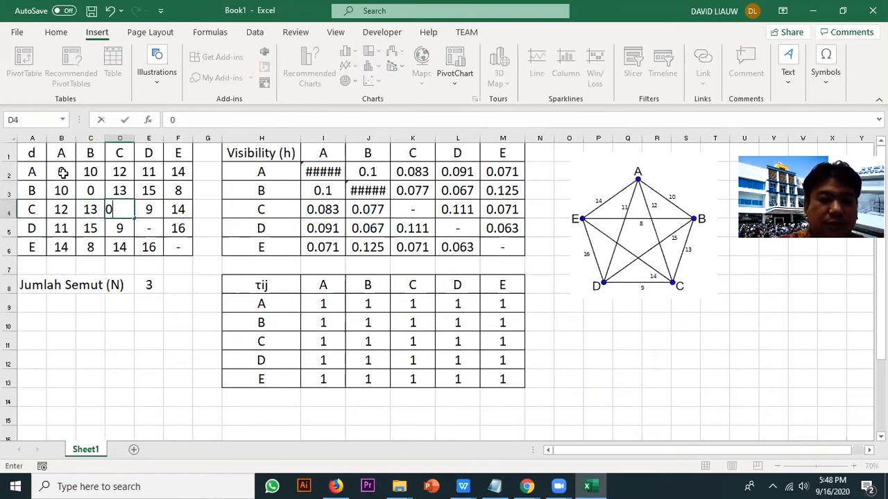
key("Right")
key("Down")
type("-0")
key("Right")
key("Down")
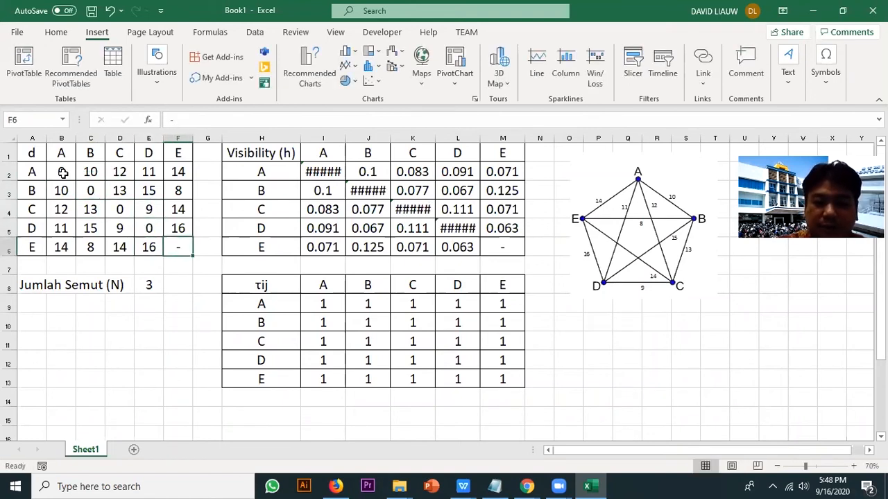
type("0")
key("Down")
key("Right")
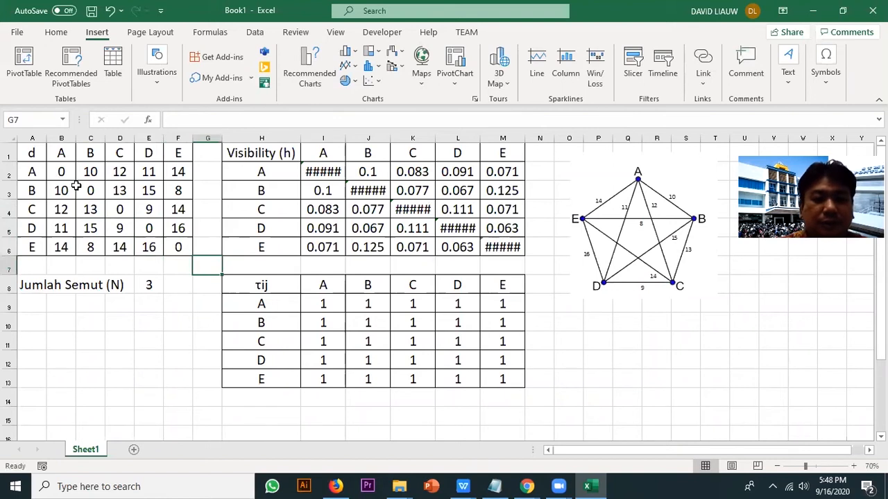
Reduce the formula in I2 to =1/B2 and fill it across the visibility matrix I2:M6.
left_click(329, 172)
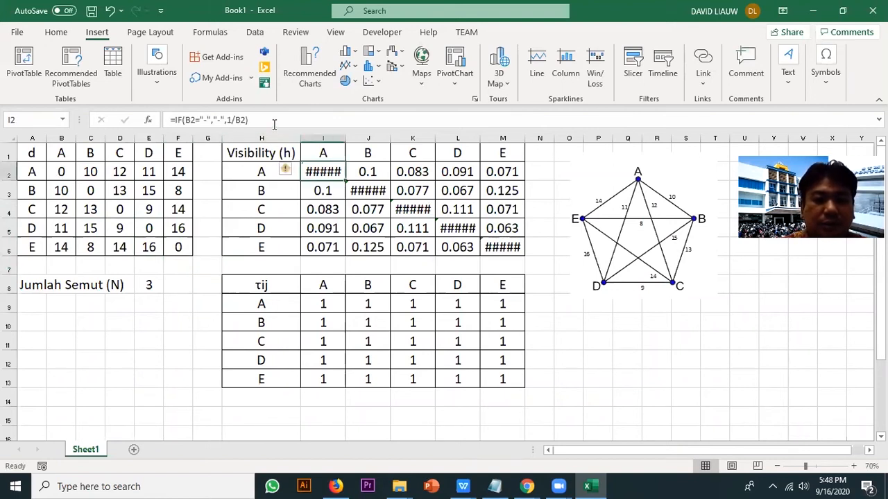
left_click_drag(226, 119, 61, 89)
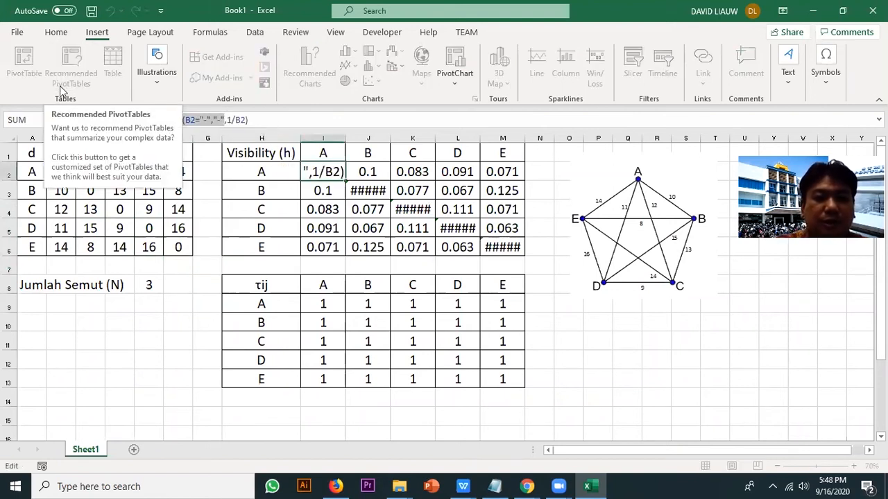
key("BackSpace")
type("=")
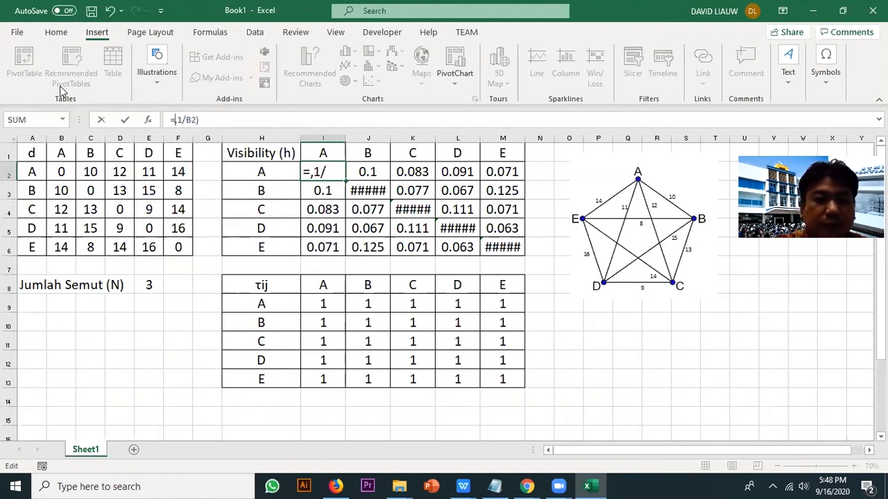
key("Return")
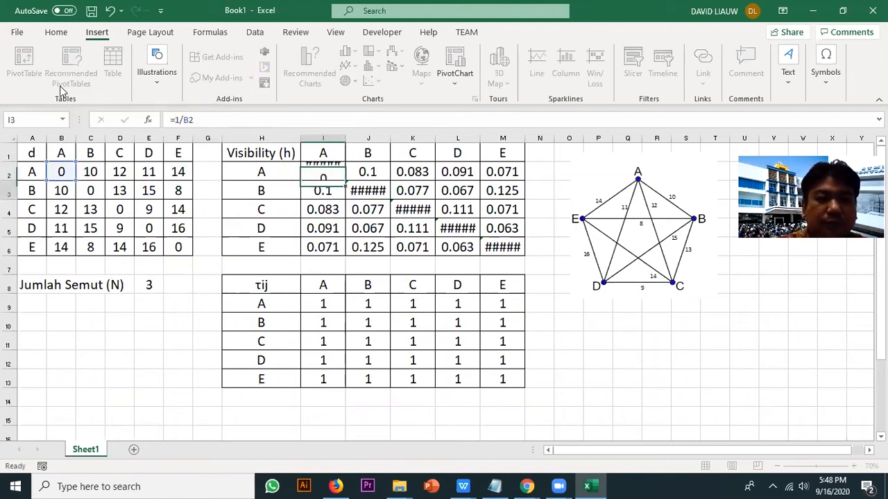
left_click(331, 170)
left_click_drag(344, 181, 521, 253)
Change the formula in I2 to =IF(B2=0,0,1/B2).
left_click(174, 120)
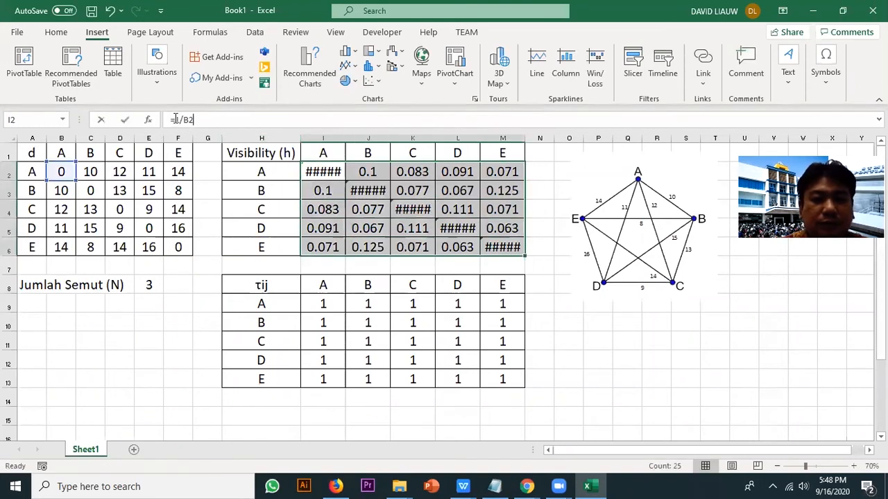
type("if(")
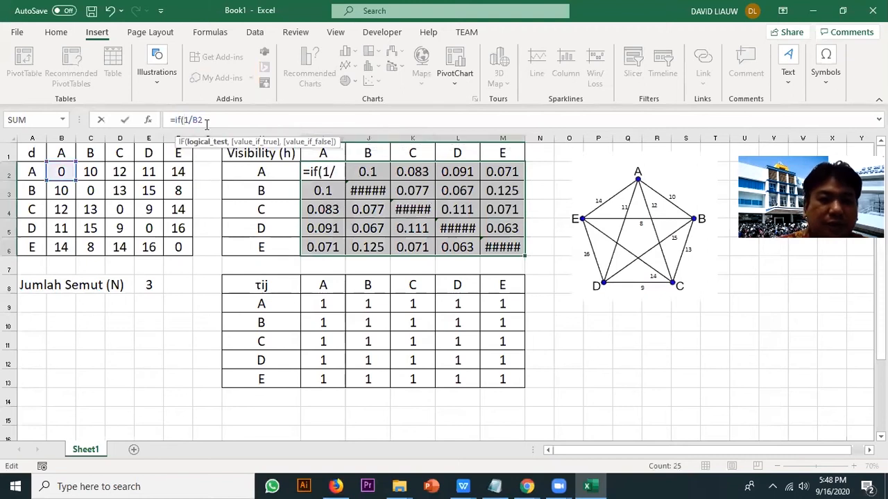
left_click(63, 173)
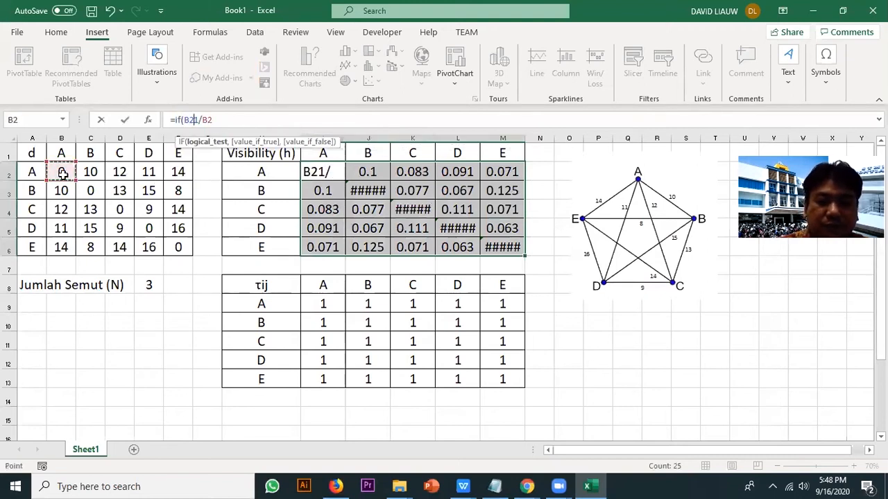
type("=0,0,")
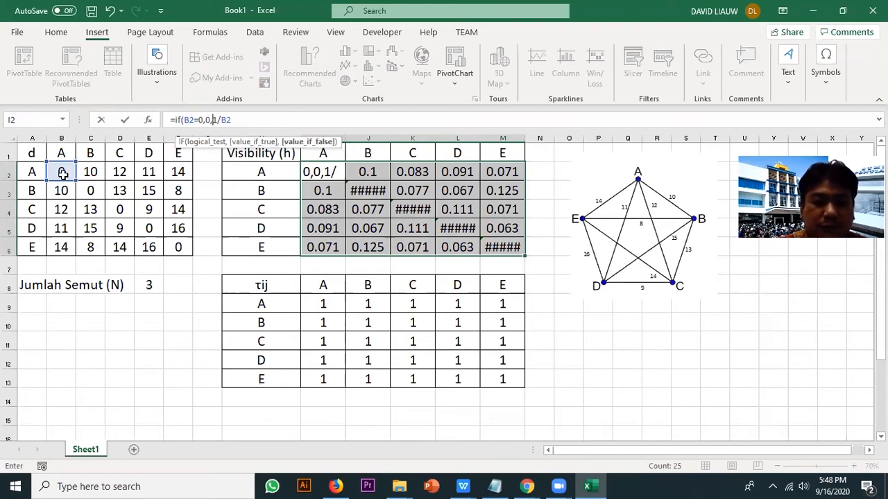
key("Right")
key("Right")
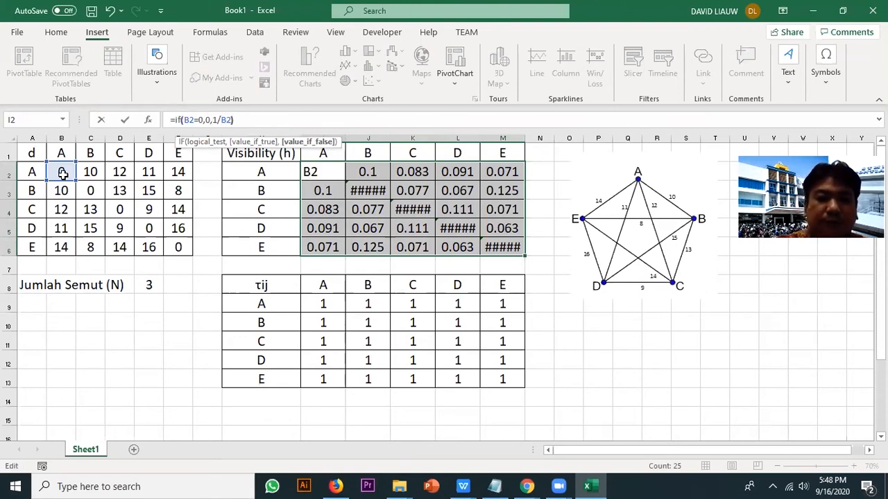
key("Return")
Fill the I2 formula across the whole visibility matrix I2:M6.
left_click(340, 178)
left_click(348, 179)
left_click_drag(349, 179, 418, 191)
left_click(335, 173)
left_click_drag(345, 181, 527, 246)
left_click(576, 375)
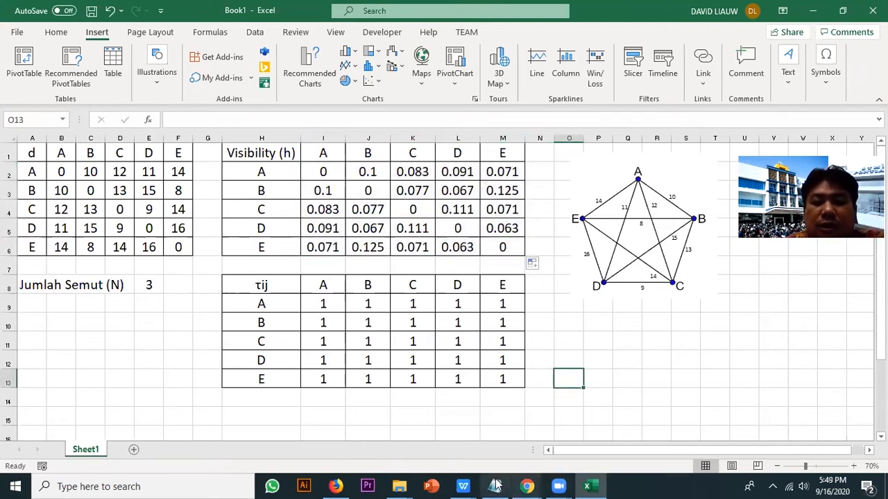
Switch to the Chapter03.pptx presentation in WPS Office and show slide 64, Step 2 on moving probabilities, as a slide show.
mouse_move(496, 485)
left_click(643, 419)
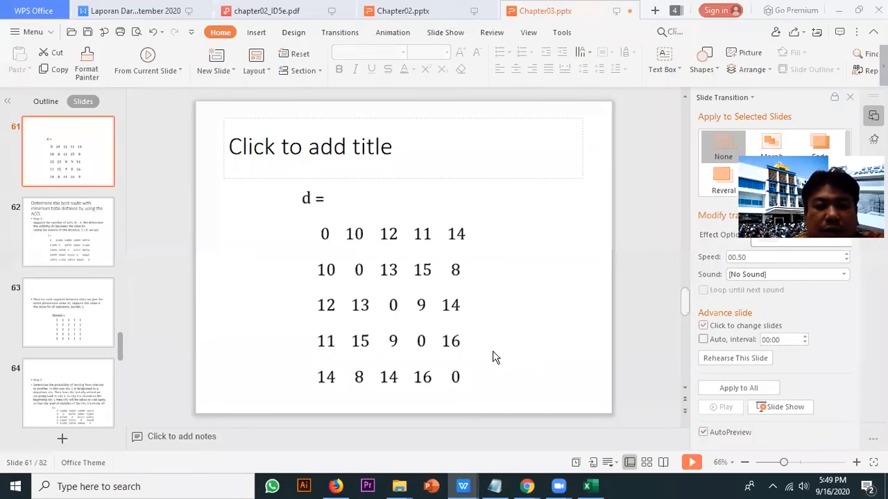
scroll(492, 356, "down", 1)
scroll(159, 311, "down", 1)
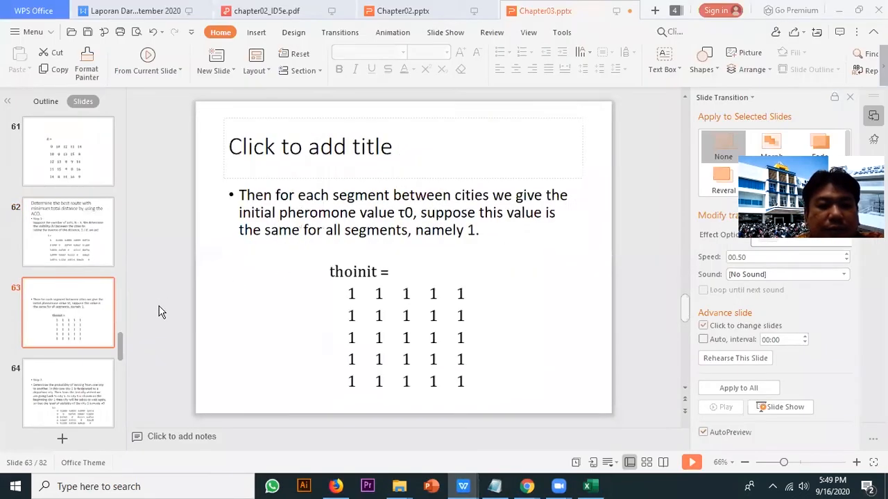
scroll(153, 351, "down", 1)
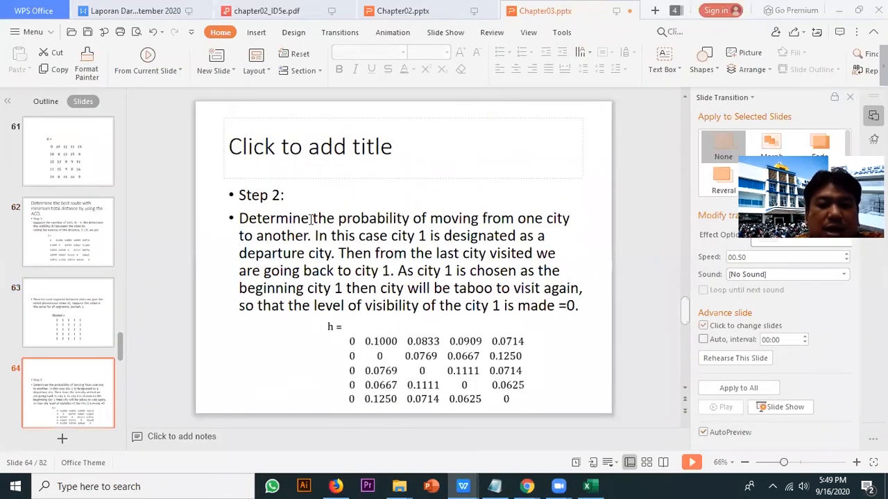
left_click(692, 462)
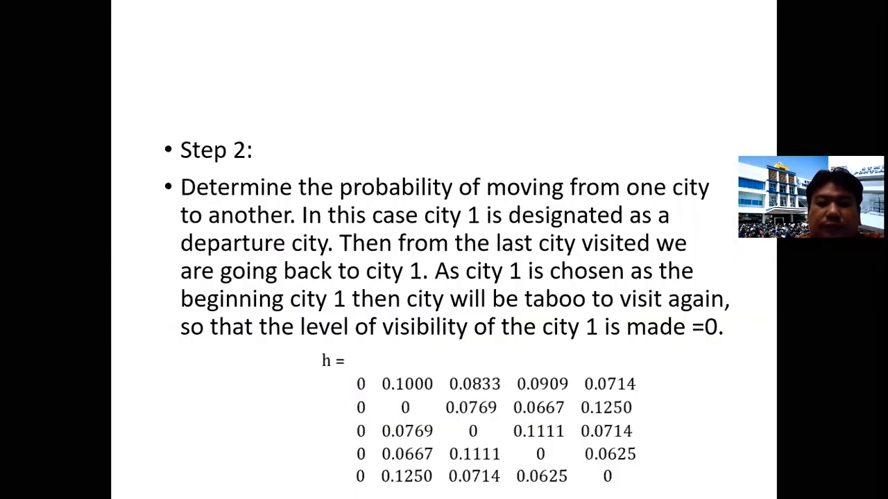